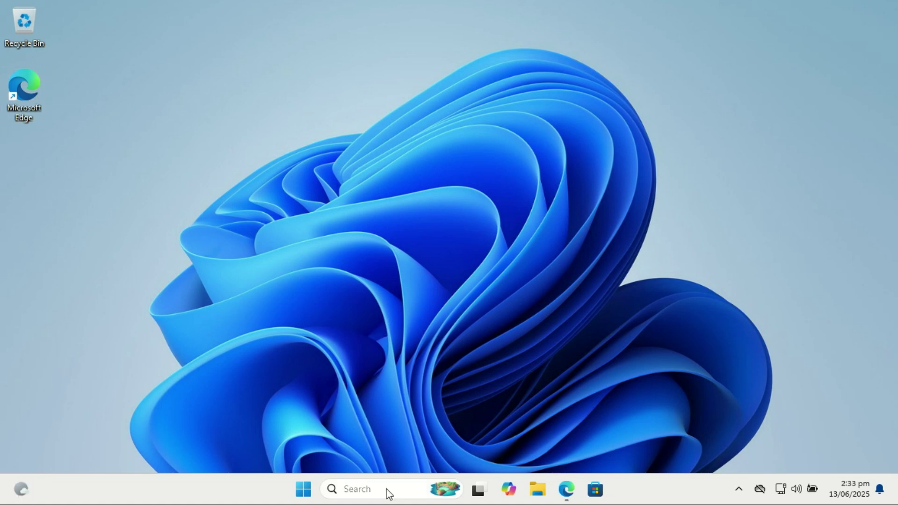
Step: Find Windows Update through an 'up' search, maximize Settings, and run a new update check
{"action": "left_click", "coordinate": [387, 489]}
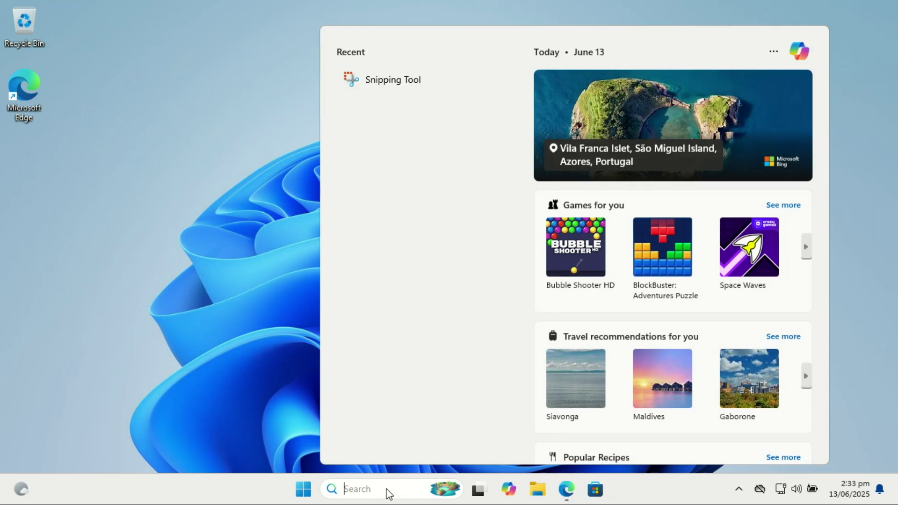
{"action": "type", "text": "update"}
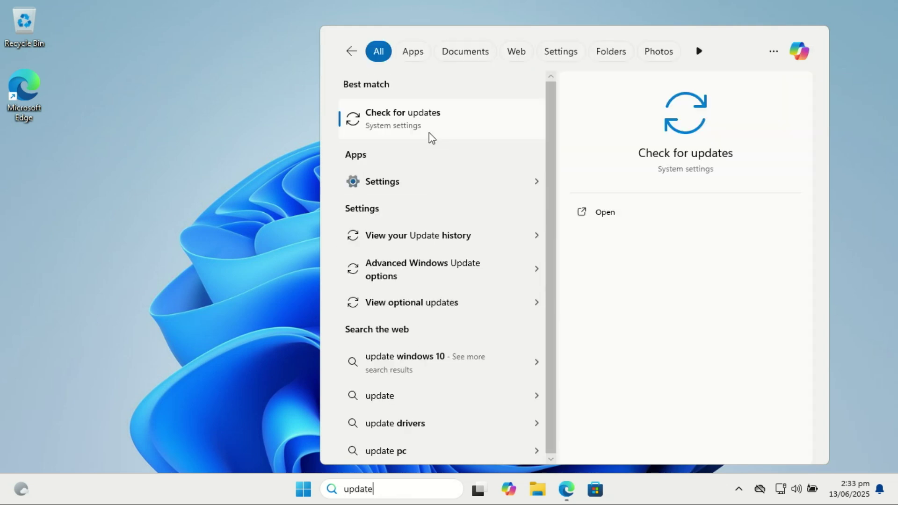
{"action": "left_click", "coordinate": [411, 115]}
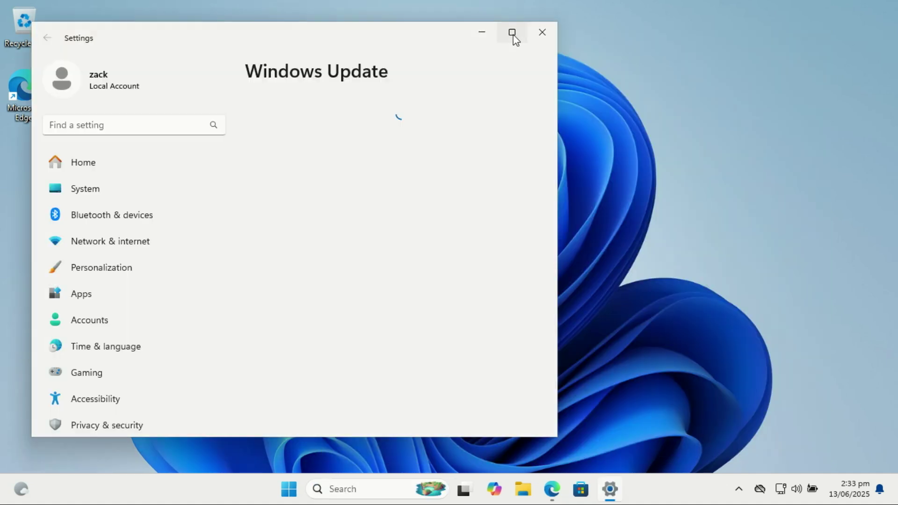
{"action": "left_click", "coordinate": [513, 35]}
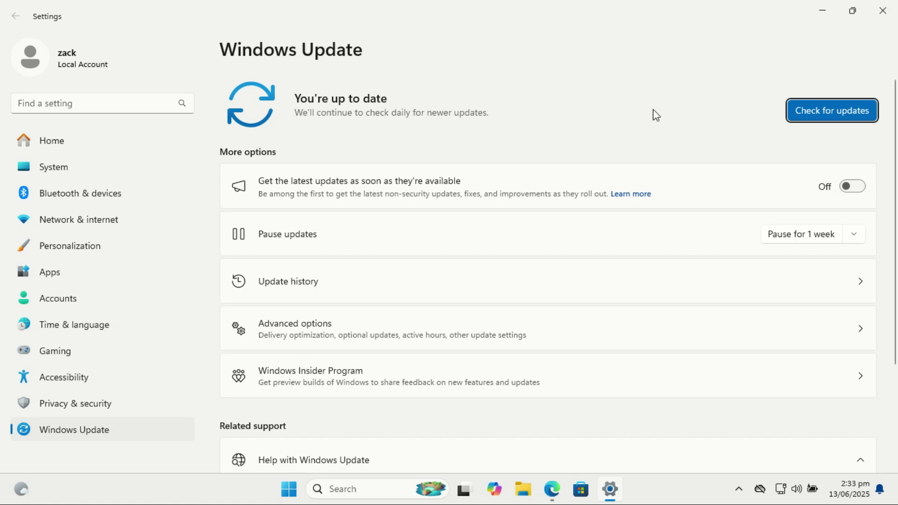
{"action": "left_click", "coordinate": [829, 111]}
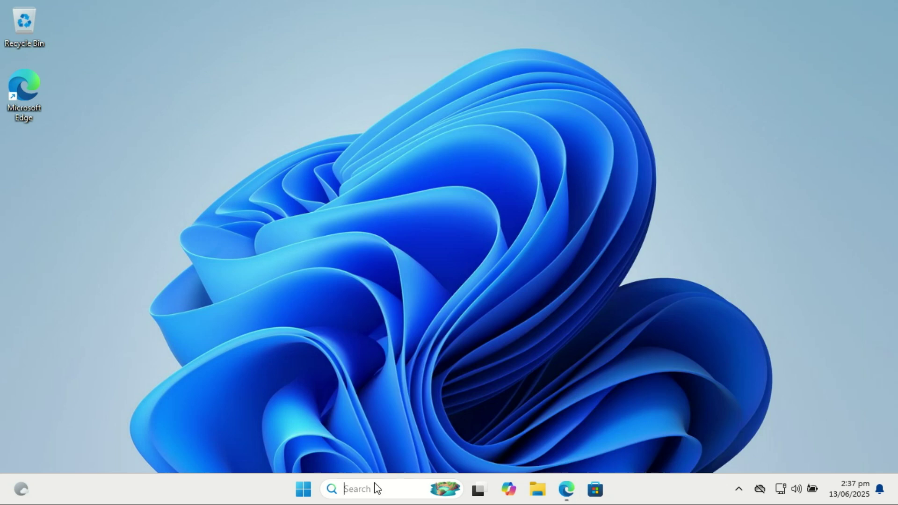
{"action": "left_click", "coordinate": [373, 487]}
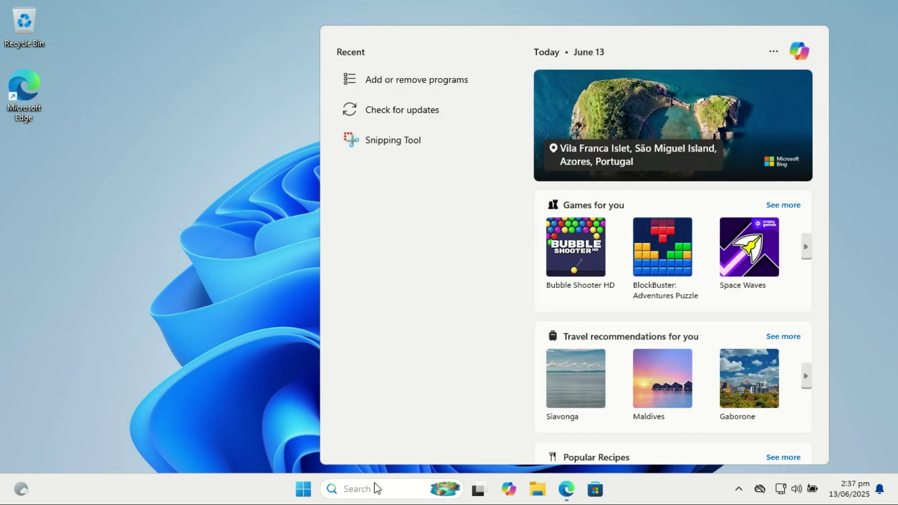
{"action": "type", "text": "control"}
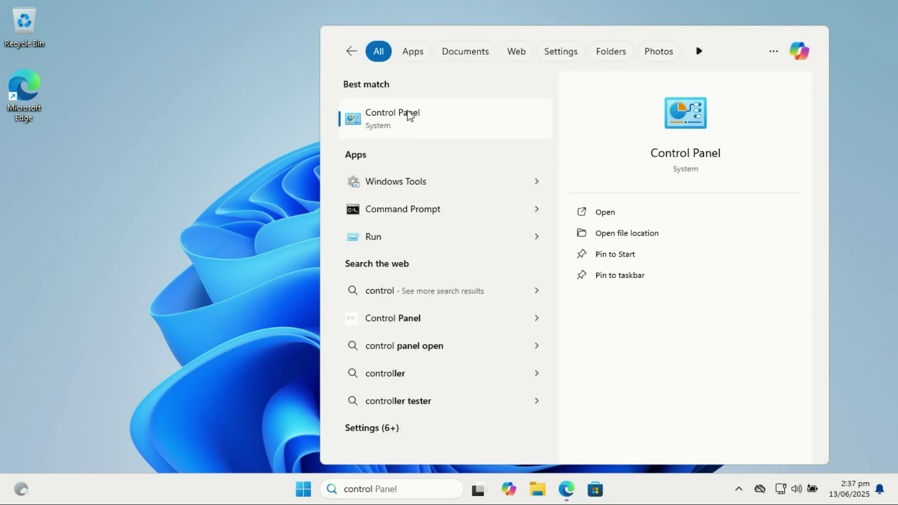
{"action": "left_click", "coordinate": [410, 116]}
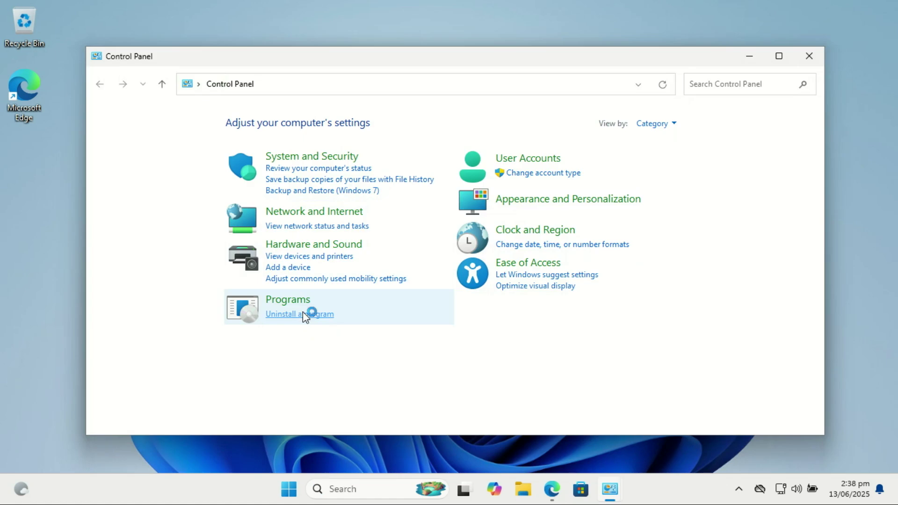
{"action": "left_click", "coordinate": [303, 313]}
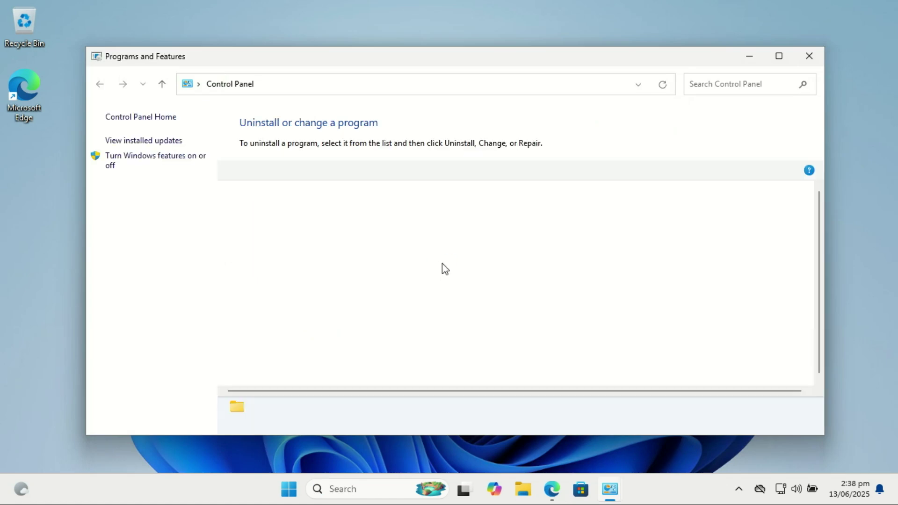
{"action": "left_click", "coordinate": [787, 58]}
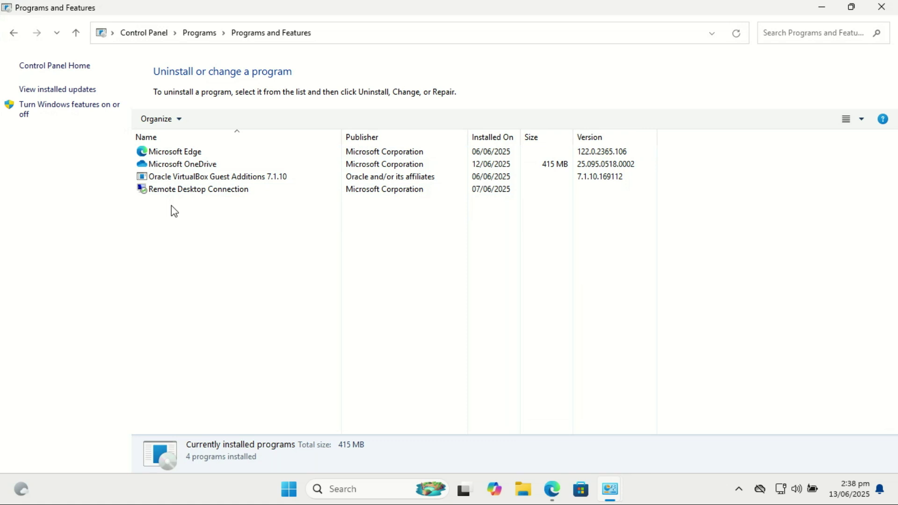
{"action": "left_click", "coordinate": [882, 7]}
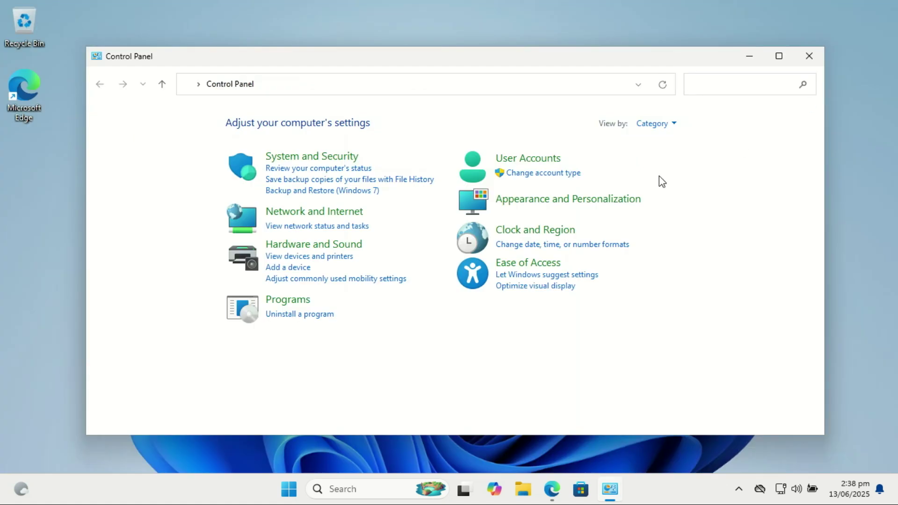
{"action": "left_click", "coordinate": [751, 90]}
{"action": "left_click", "coordinate": [809, 58]}
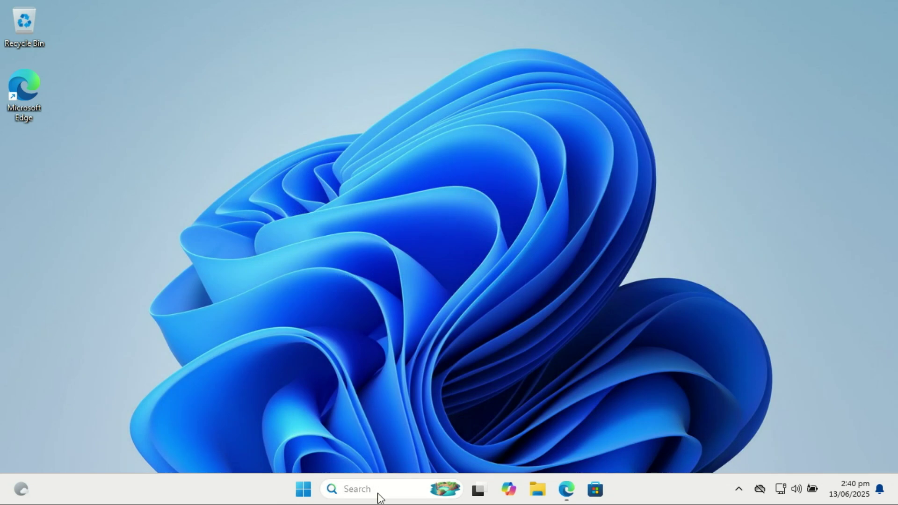
Step: Open Add or remove programs from a 'program' search and view Copilot's options without uninstalling
{"action": "left_click", "coordinate": [378, 494]}
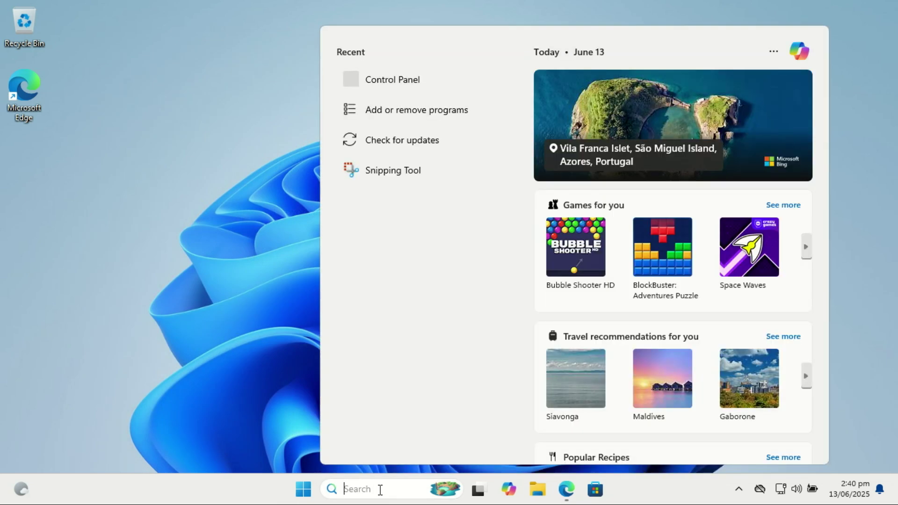
{"action": "type", "text": "pr"}
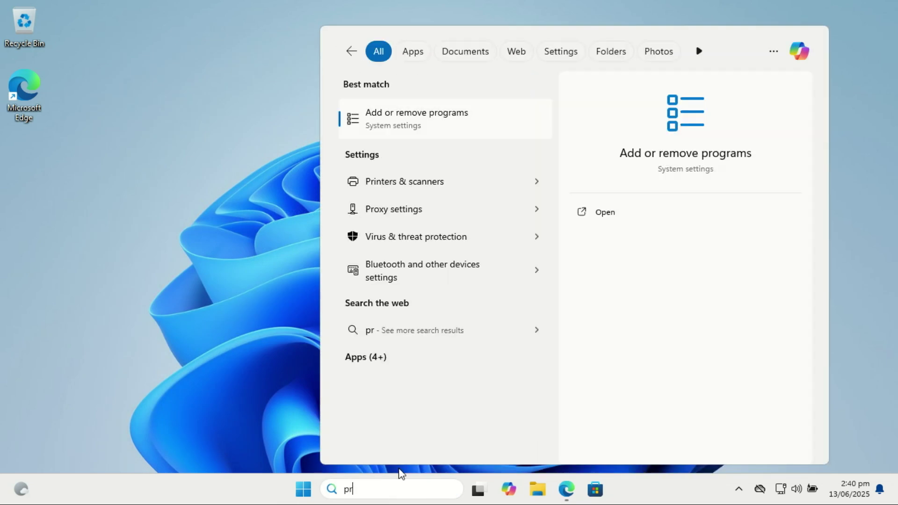
{"action": "type", "text": "ogram"}
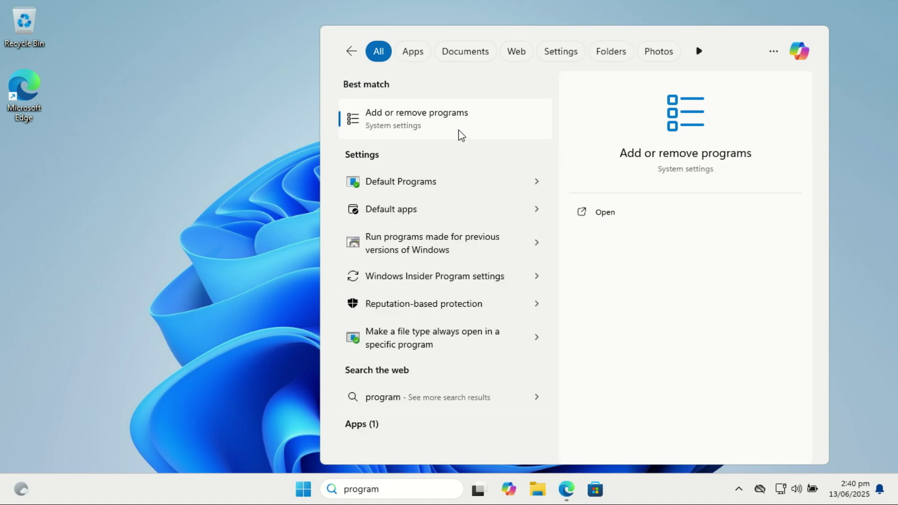
{"action": "left_click", "coordinate": [411, 121]}
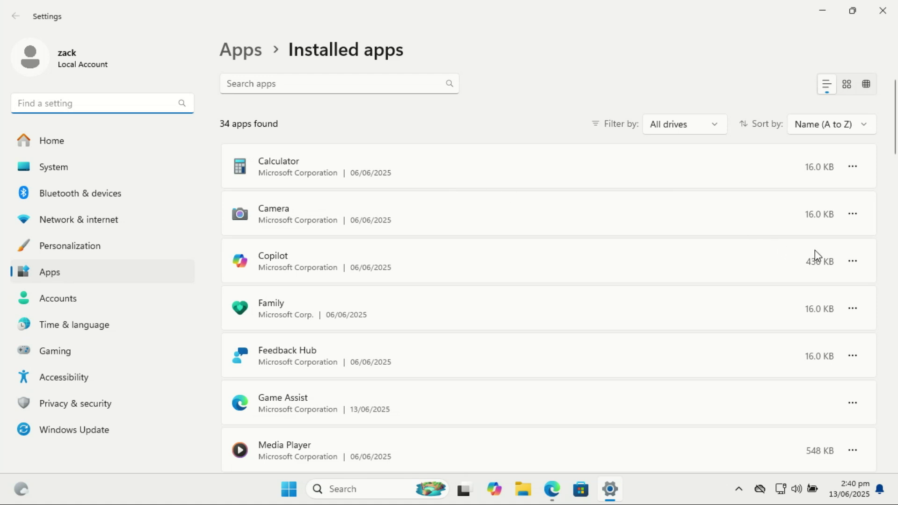
{"action": "left_click", "coordinate": [853, 262]}
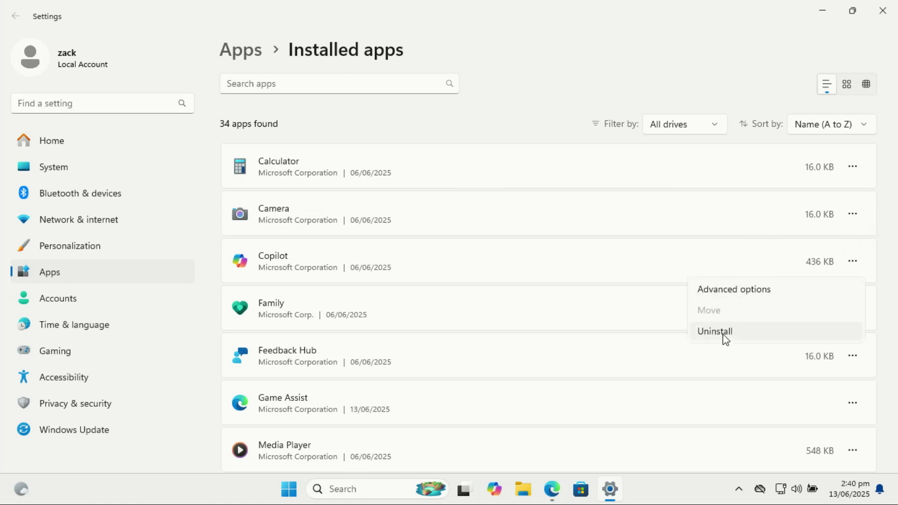
{"action": "left_click", "coordinate": [875, 173]}
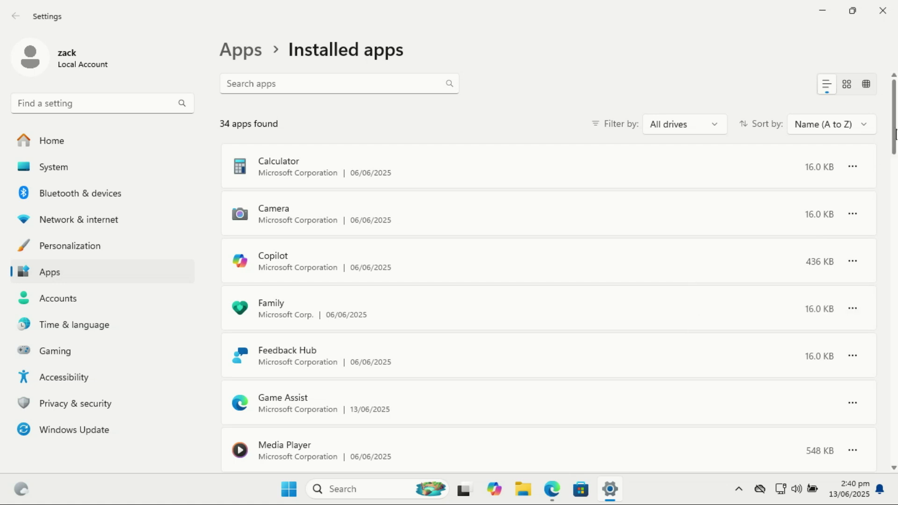
Step: Scroll through the 34 installed apps, checking Microsoft Edge's modify and uninstall options
{"action": "scroll", "coordinate": [894, 162], "scroll_direction": "down", "scroll_amount": 3}
{"action": "scroll", "coordinate": [894, 162], "scroll_direction": "down", "scroll_amount": 2}
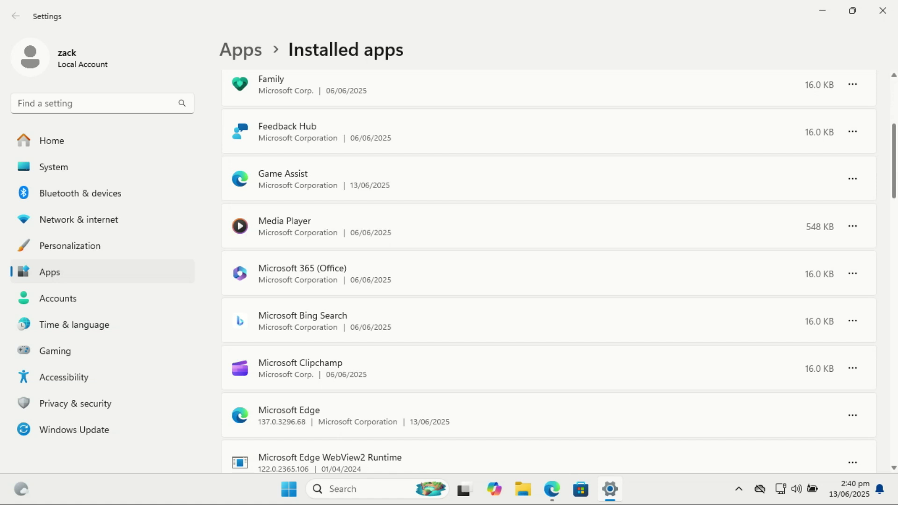
{"action": "scroll", "coordinate": [559, 271], "scroll_direction": "down", "scroll_amount": 3}
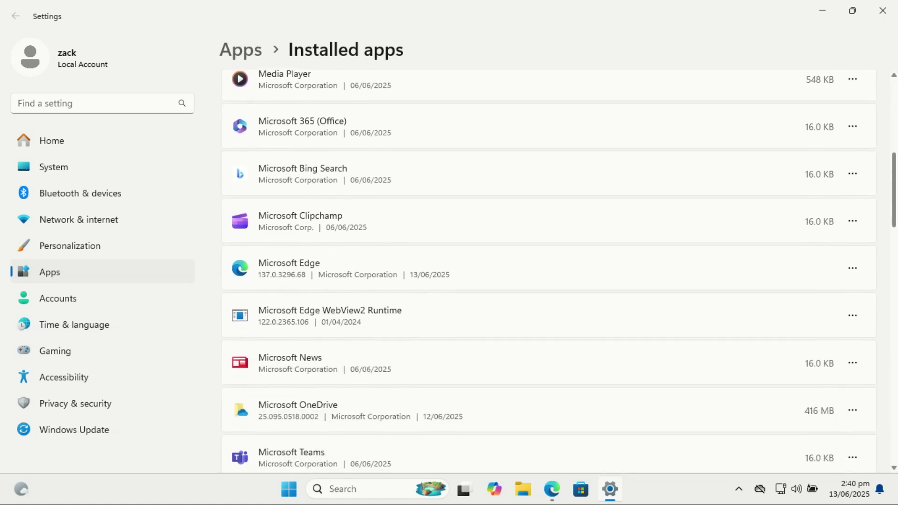
{"action": "scroll", "coordinate": [559, 272], "scroll_direction": "down", "scroll_amount": 2}
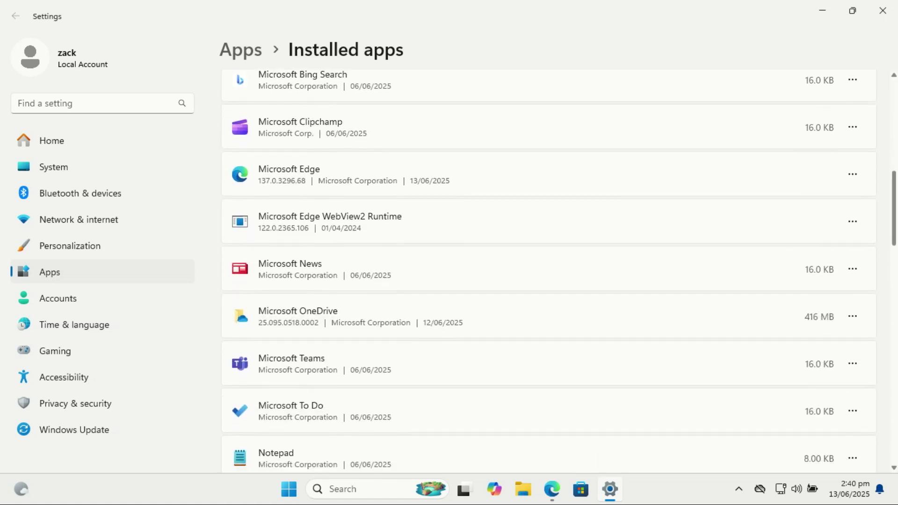
{"action": "left_click", "coordinate": [860, 174]}
{"action": "left_click", "coordinate": [862, 174]}
{"action": "left_click_drag", "start_coordinate": [894, 220], "coordinate": [896, 236]}
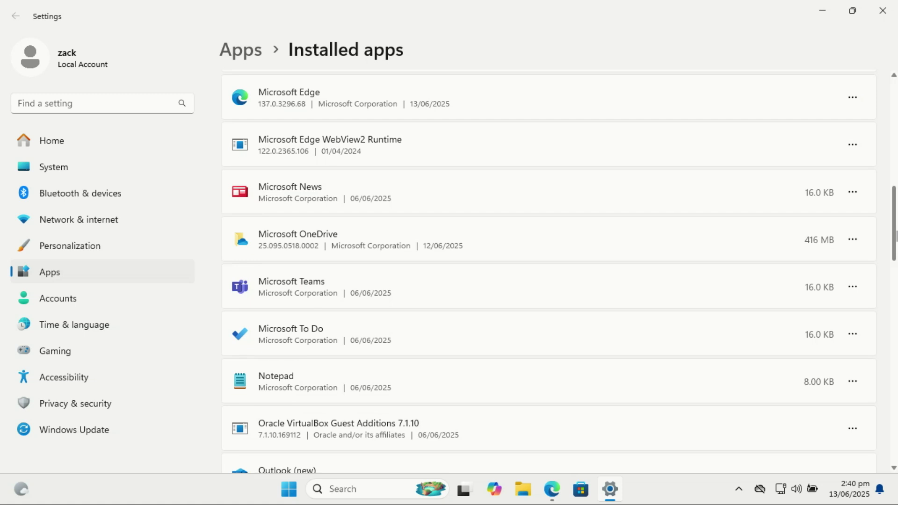
{"action": "scroll", "coordinate": [895, 236], "scroll_direction": "down", "scroll_amount": 2}
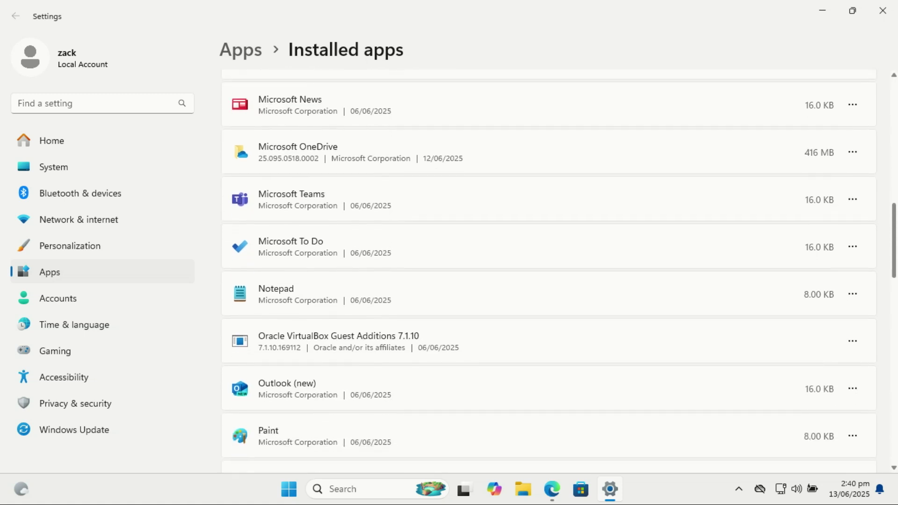
{"action": "scroll", "coordinate": [894, 243], "scroll_direction": "down", "scroll_amount": 3}
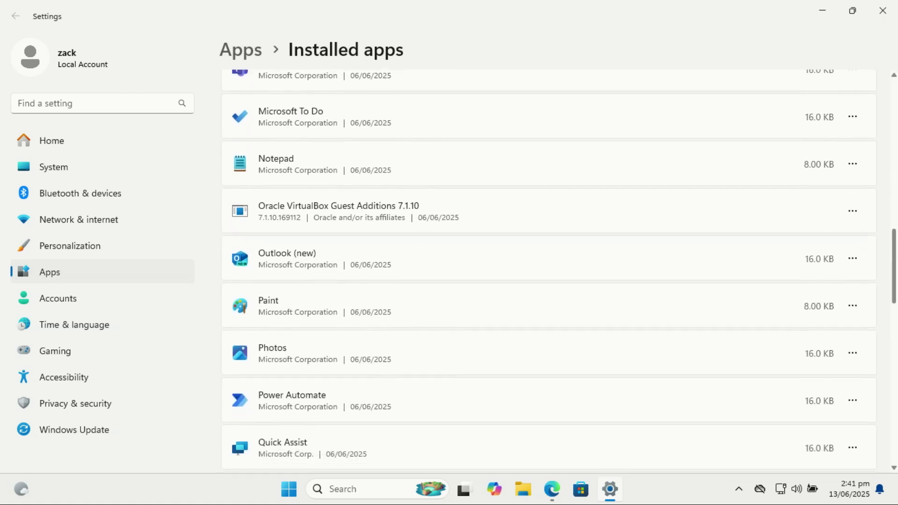
{"action": "scroll", "coordinate": [894, 243], "scroll_direction": "down", "scroll_amount": 3}
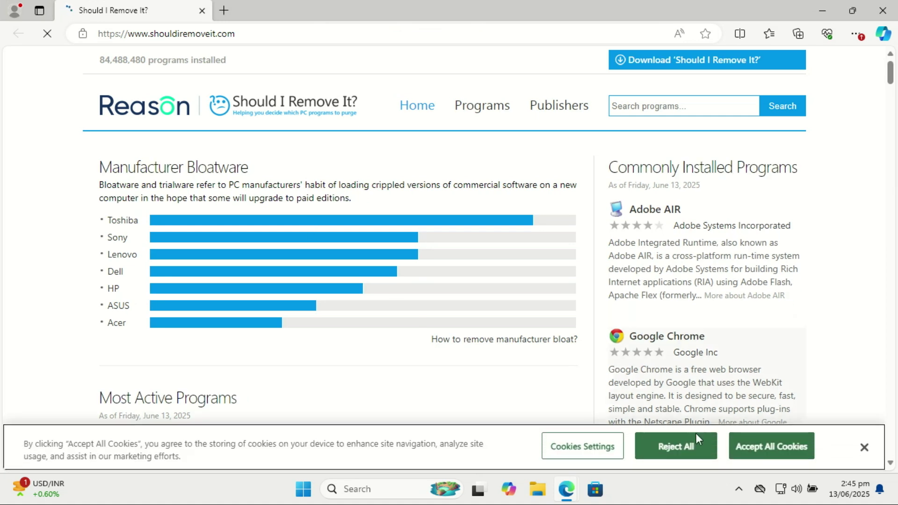
Step: Accept the site's cookies, follow the manufacturer bloat guide, and view all Toshiba pre-installed software
{"action": "left_click", "coordinate": [777, 449]}
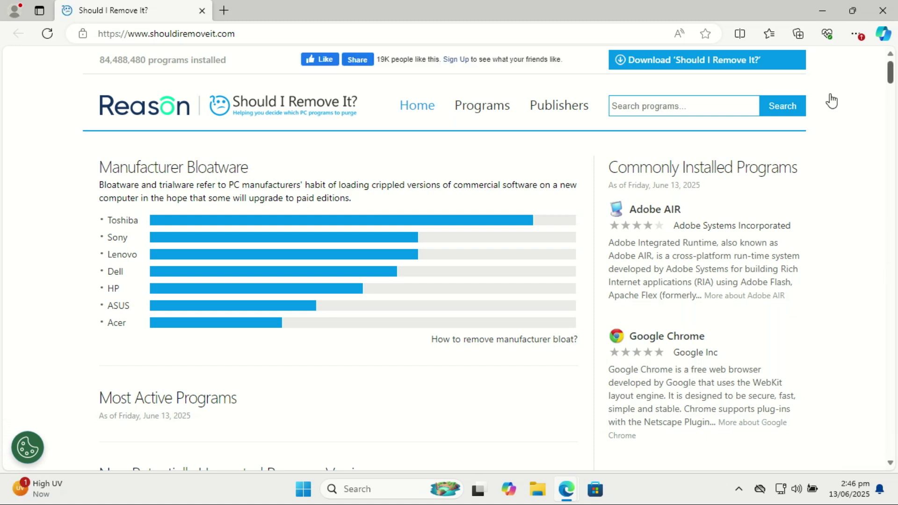
{"action": "left_click", "coordinate": [482, 347]}
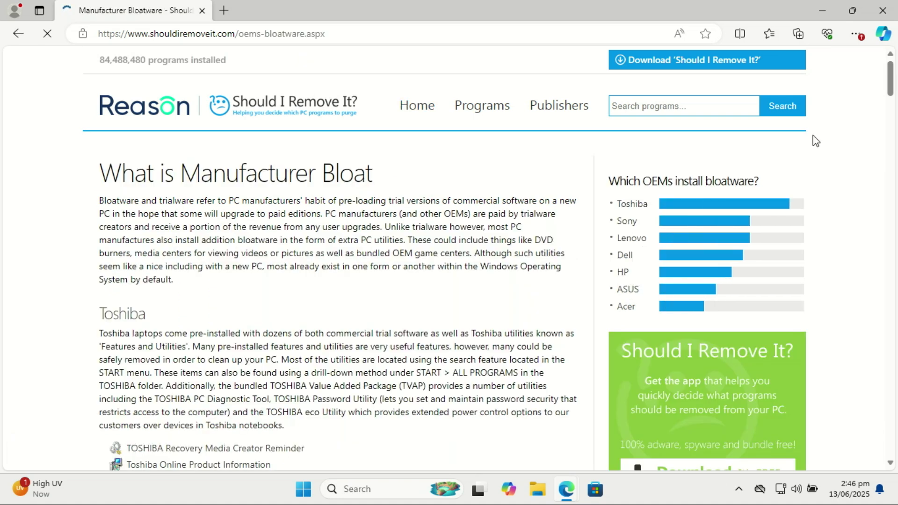
{"action": "left_click_drag", "start_coordinate": [894, 70], "coordinate": [892, 89]}
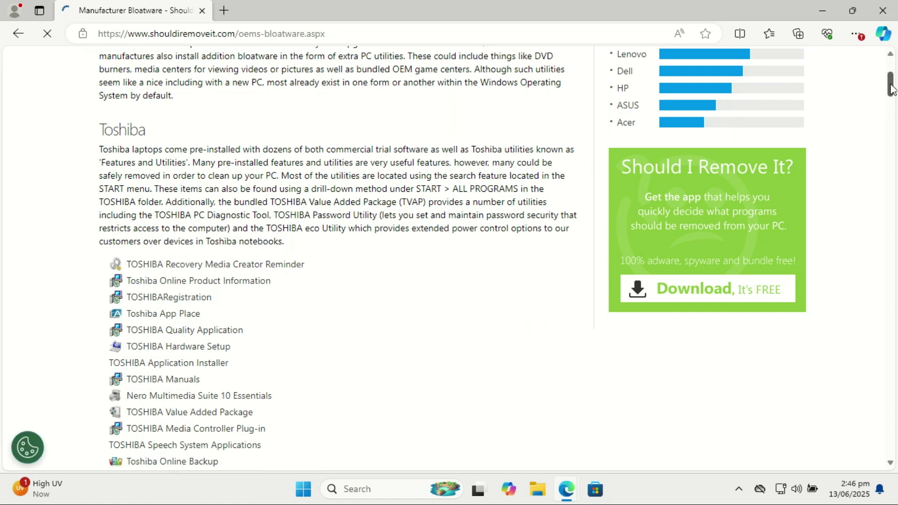
{"action": "left_click_drag", "start_coordinate": [892, 89], "coordinate": [891, 126]}
{"action": "scroll", "coordinate": [234, 293], "scroll_direction": "down", "scroll_amount": 2}
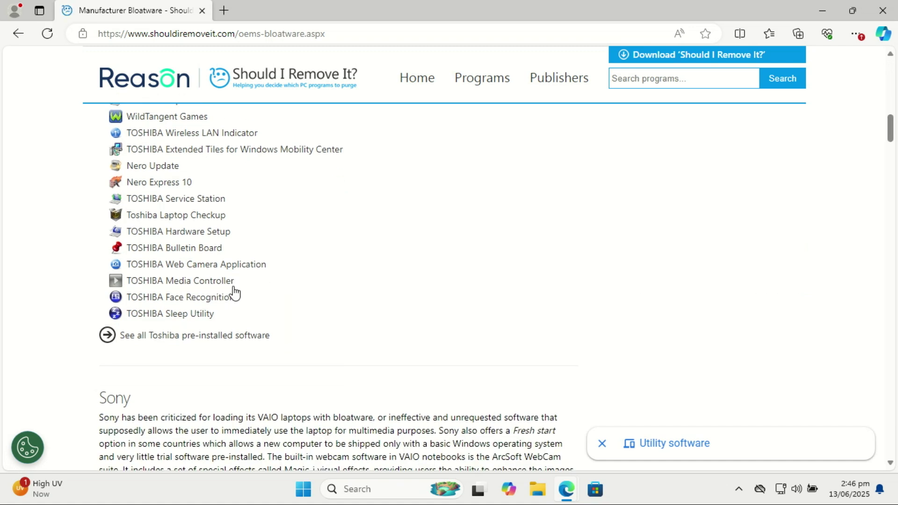
{"action": "left_click", "coordinate": [227, 337]}
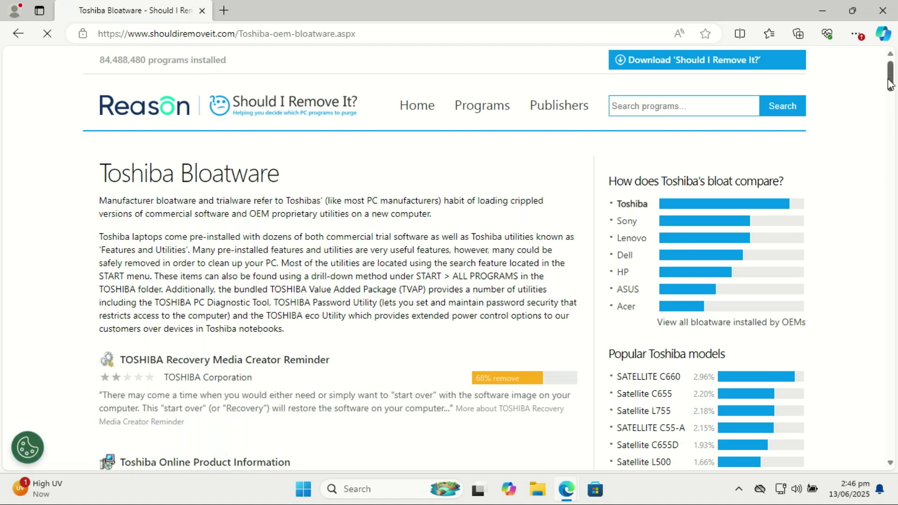
{"action": "left_click_drag", "start_coordinate": [892, 80], "coordinate": [894, 85]}
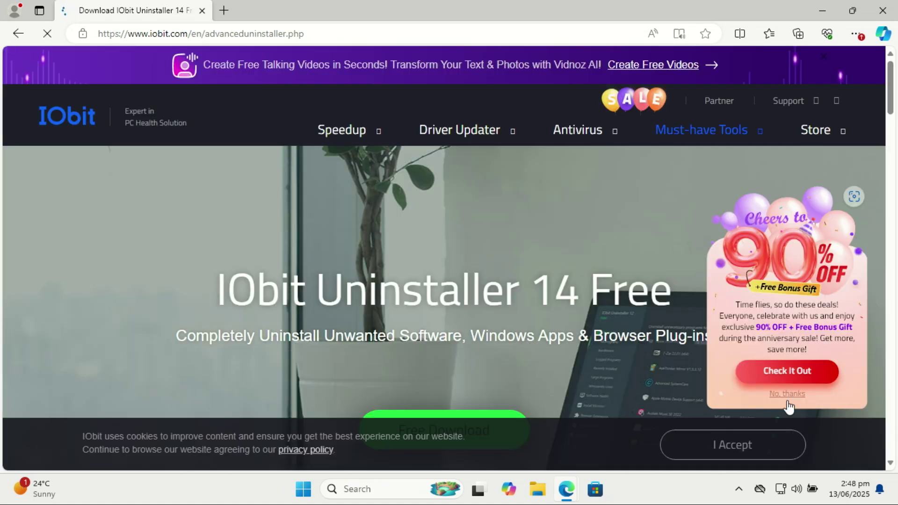
Step: Decline the 90% OFF sale offer, accept cookies, and scroll down the IObit page
{"action": "left_click", "coordinate": [787, 393]}
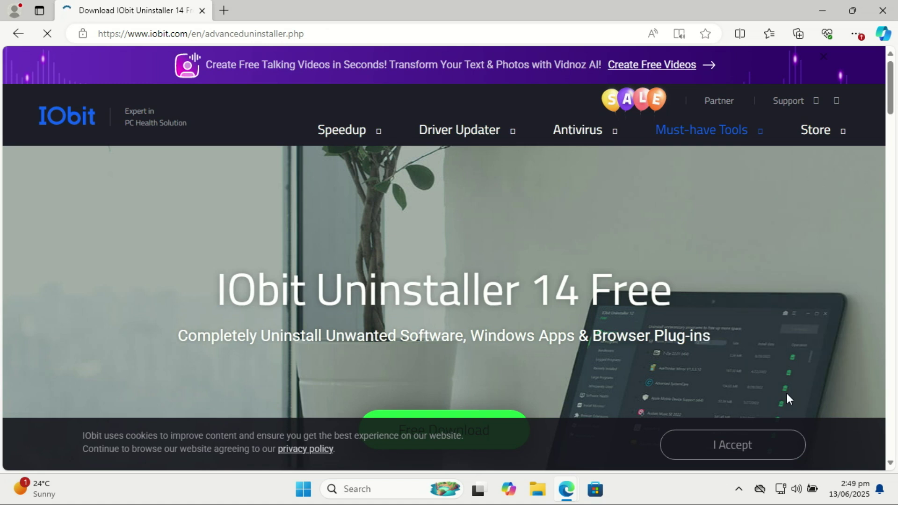
{"action": "left_click", "coordinate": [756, 446]}
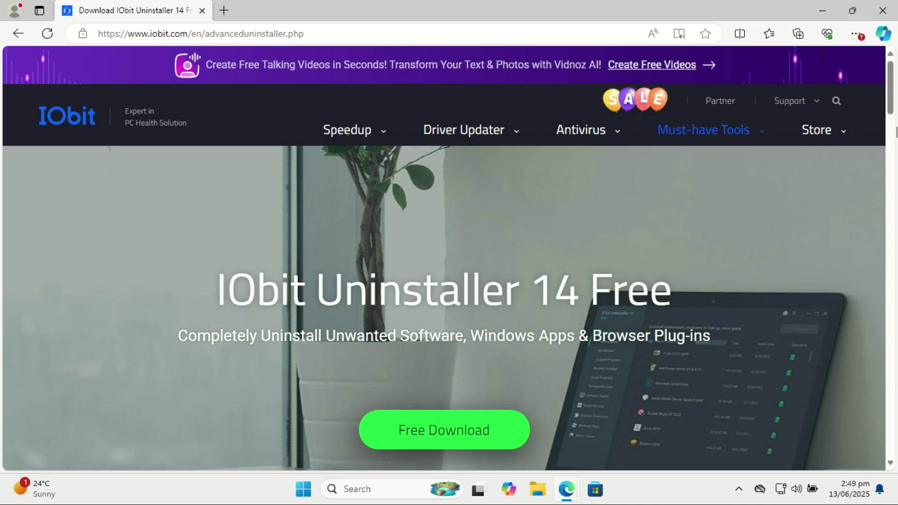
{"action": "mouse_move", "coordinate": [890, 106]}
{"action": "left_mouse_down"}
{"action": "mouse_move", "coordinate": [879, 287]}
{"action": "mouse_move", "coordinate": [871, 210]}
{"action": "left_mouse_up"}
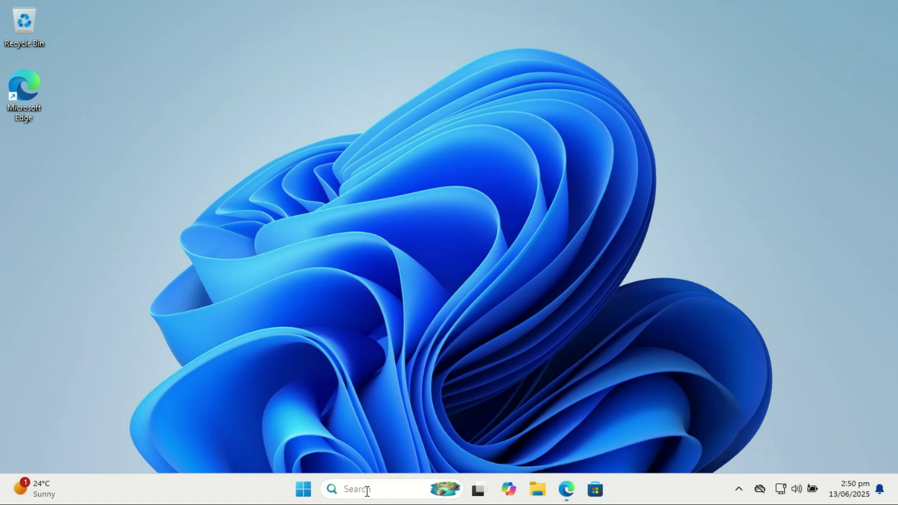
Step: Search 'microsoft defen', open Windows Security, and maximize its window
{"action": "left_click", "coordinate": [367, 489]}
{"action": "type", "text": "microsoft defender"}
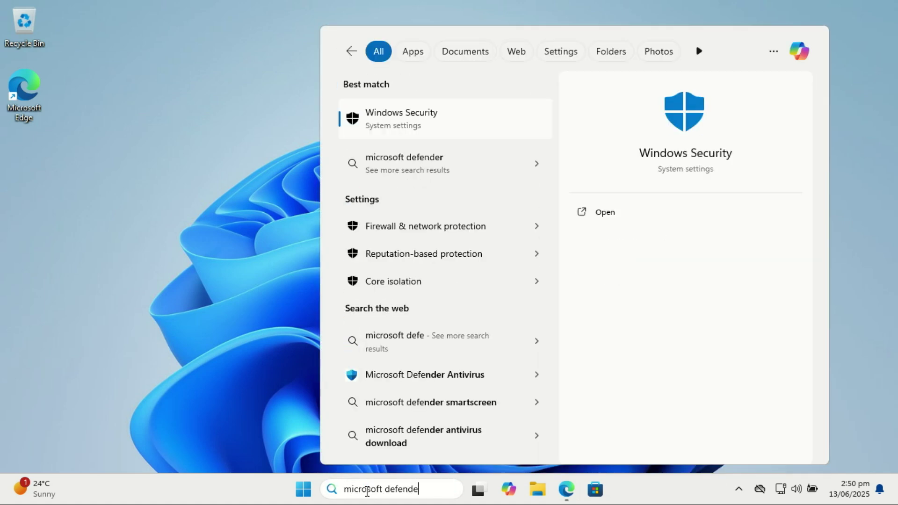
{"action": "left_click", "coordinate": [423, 126]}
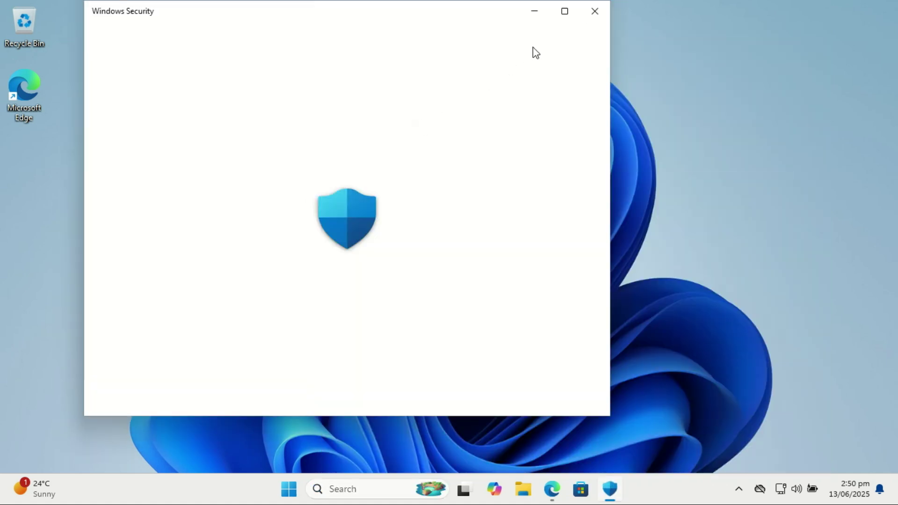
{"action": "left_click", "coordinate": [565, 12]}
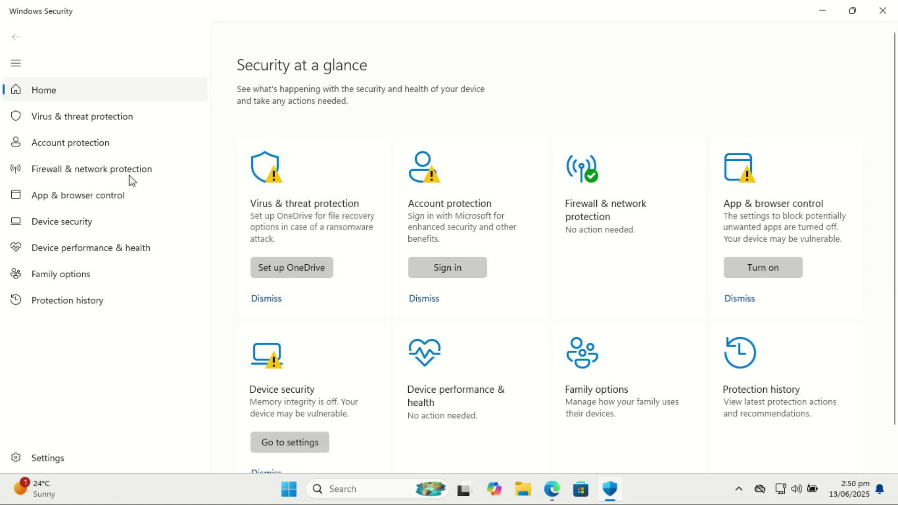
Step: On Virus & threat protection, open Scan options and select Full scan
{"action": "left_click", "coordinate": [104, 118]}
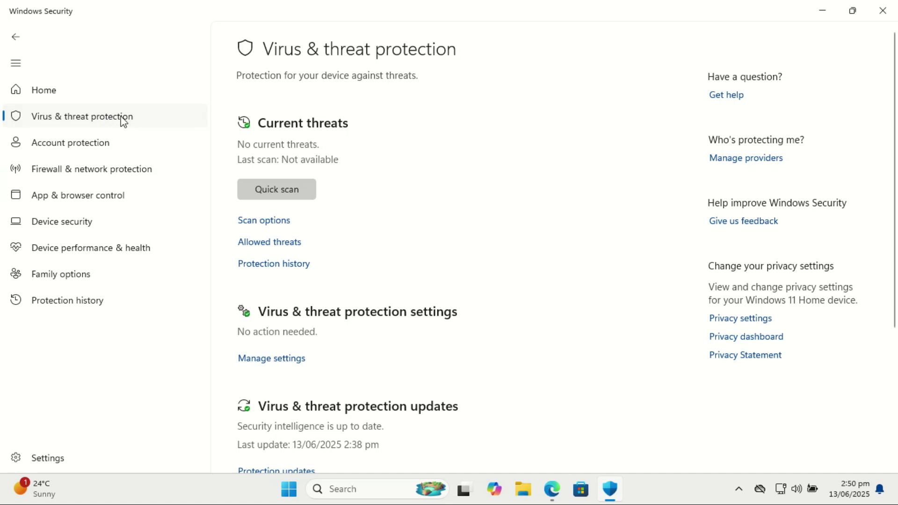
{"action": "left_click", "coordinate": [121, 121]}
{"action": "scroll", "coordinate": [895, 400], "scroll_direction": "down", "scroll_amount": 3}
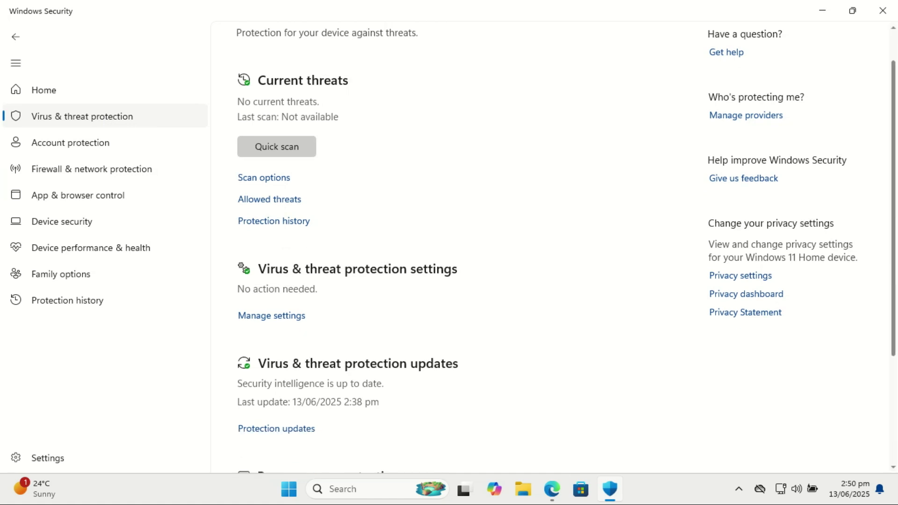
{"action": "left_click_drag", "start_coordinate": [896, 400], "coordinate": [894, 443]}
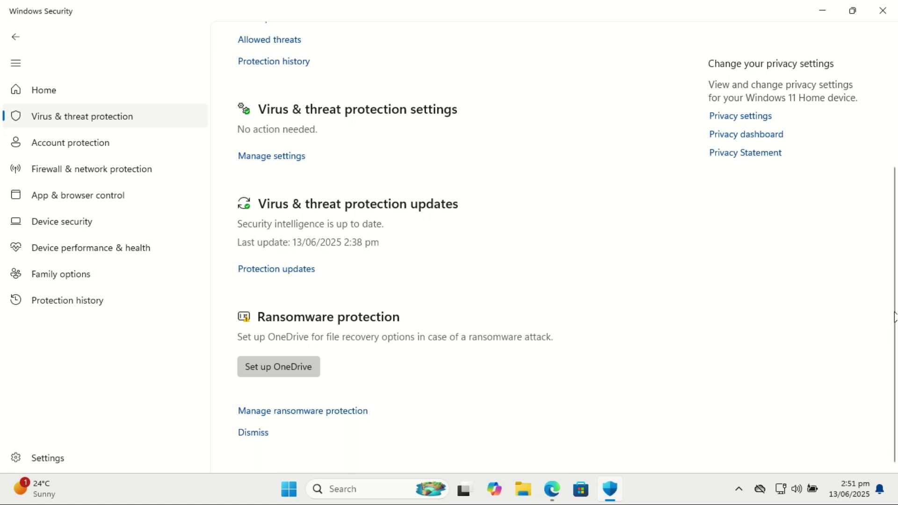
{"action": "scroll", "coordinate": [552, 248], "scroll_direction": "up", "scroll_amount": 4}
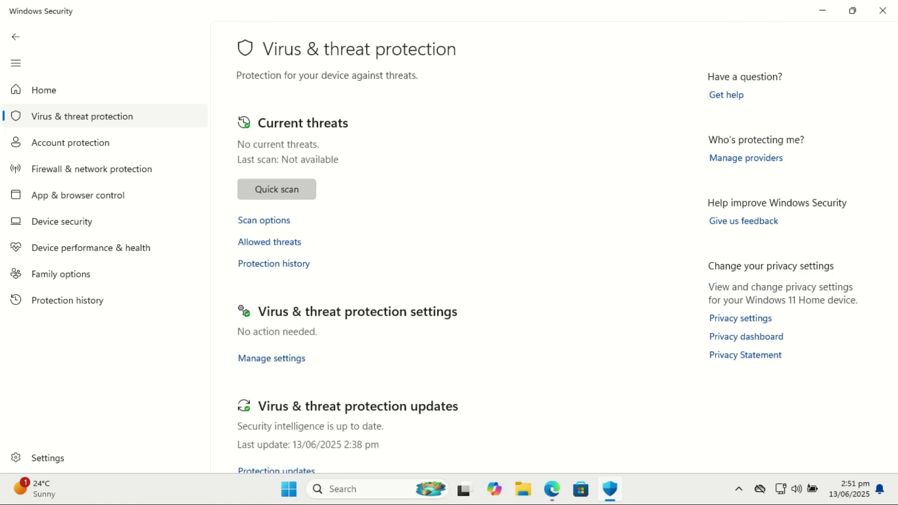
{"action": "left_click", "coordinate": [277, 221]}
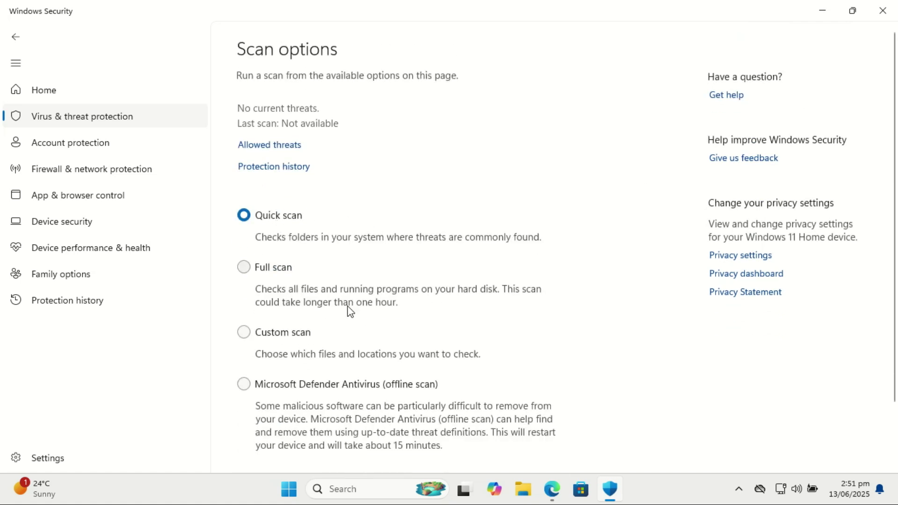
{"action": "left_click", "coordinate": [244, 267]}
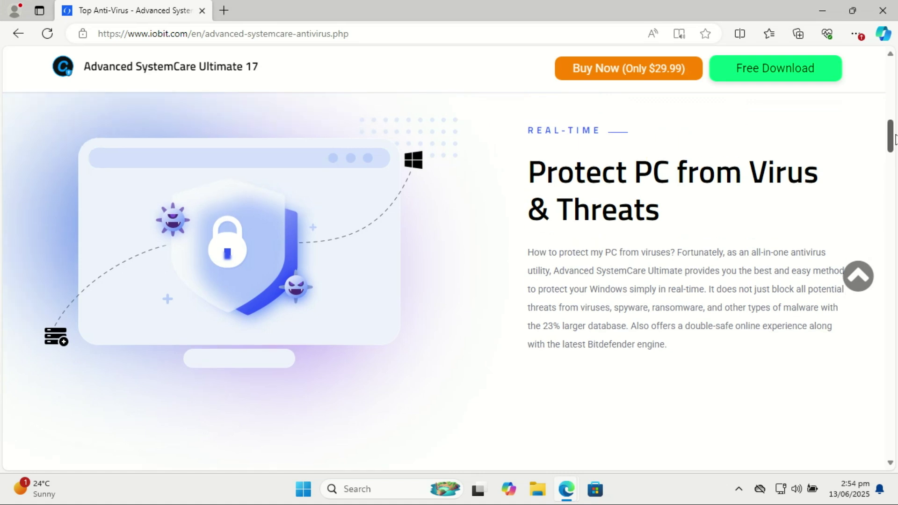
{"action": "scroll", "coordinate": [894, 139], "scroll_direction": "down", "scroll_amount": 1}
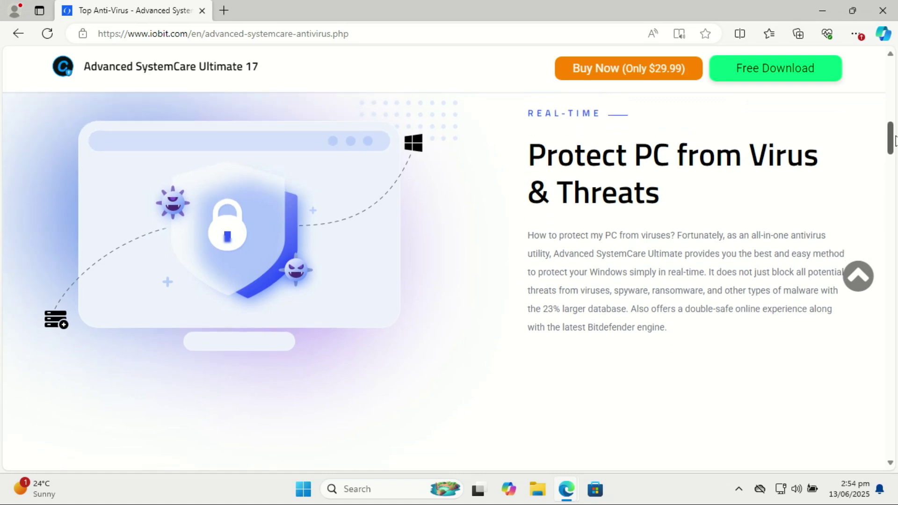
{"action": "scroll", "coordinate": [895, 140], "scroll_direction": "down", "scroll_amount": 1}
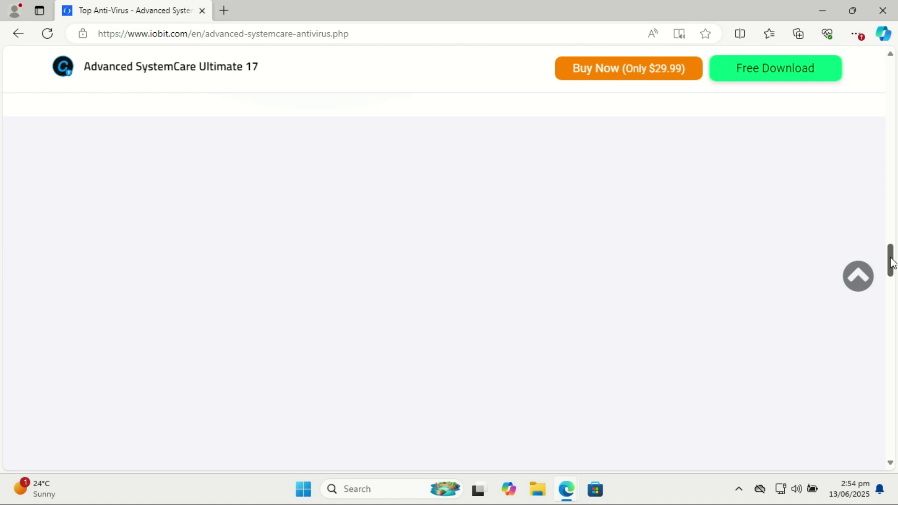
{"action": "left_click_drag", "start_coordinate": [891, 263], "coordinate": [892, 273]}
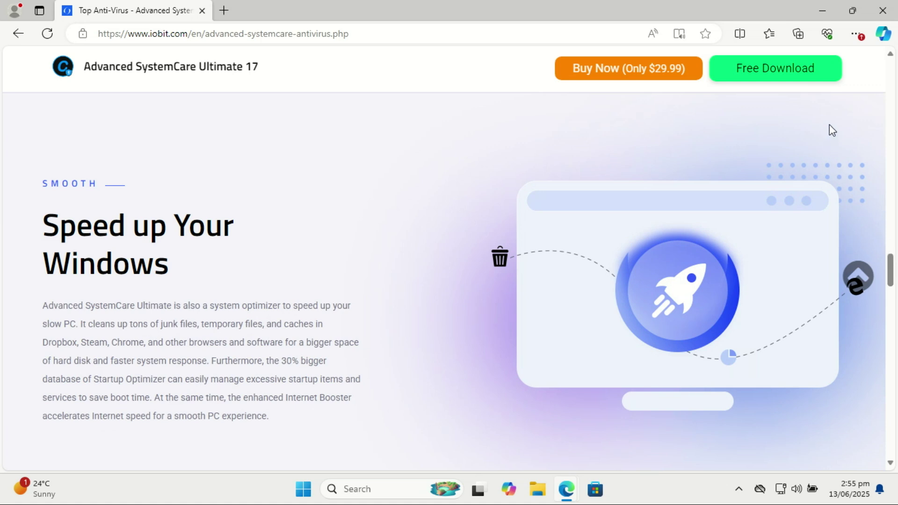
Step: From a 'find' search, open Find my device, then switch Location services On in location settings
{"action": "key", "text": "super+d"}
{"action": "key", "text": "super"}
{"action": "type", "text": "find"}
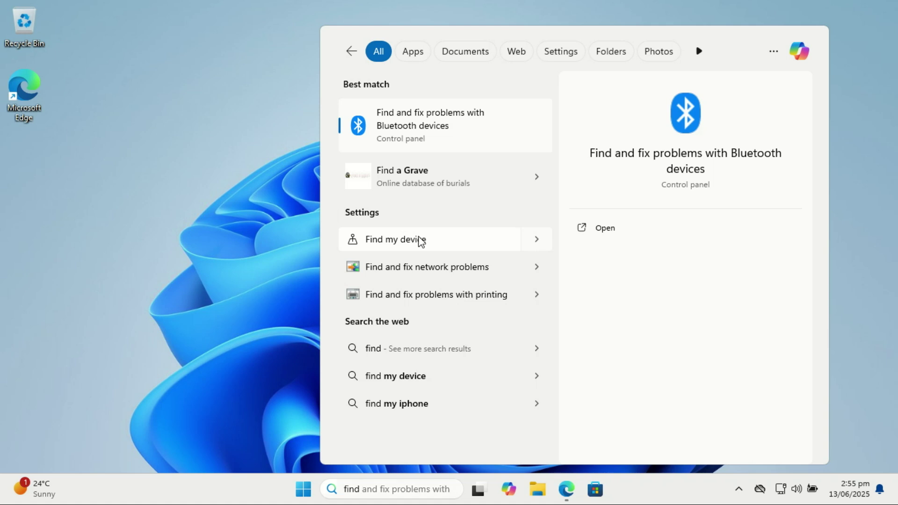
{"action": "left_click", "coordinate": [419, 237]}
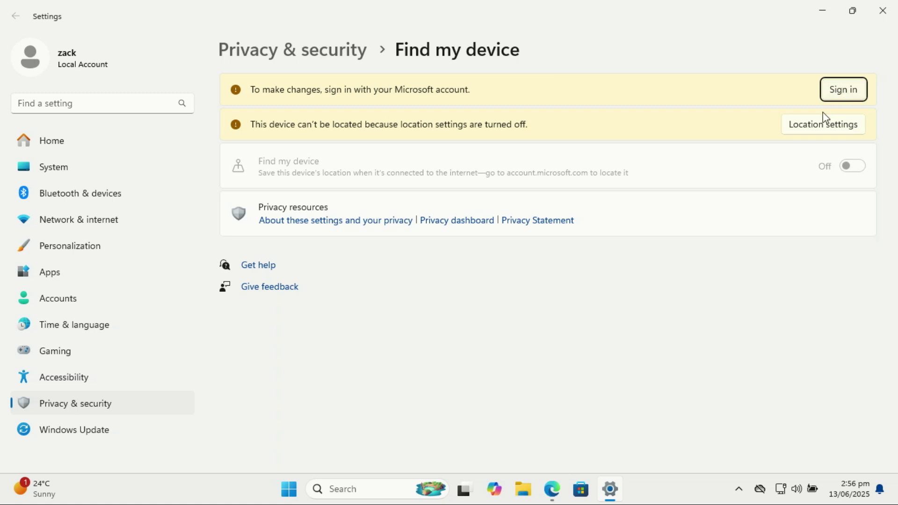
{"action": "left_click", "coordinate": [817, 125]}
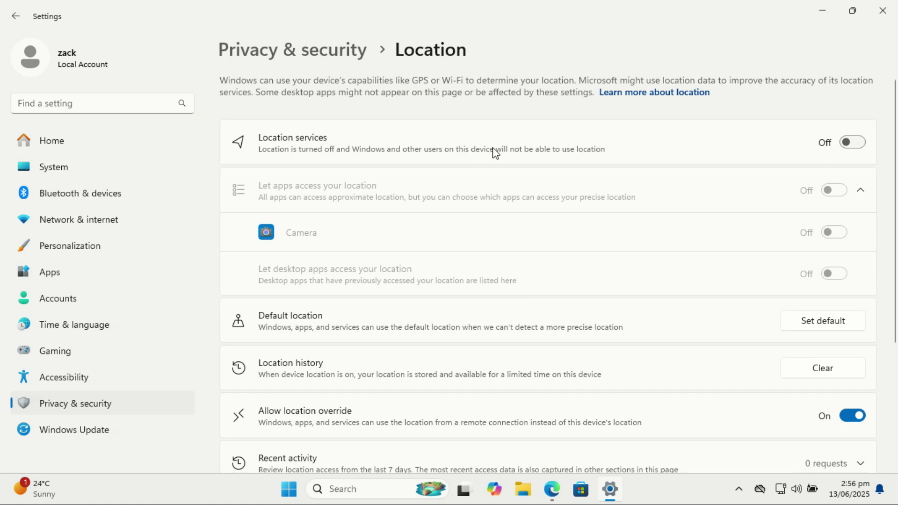
{"action": "left_click", "coordinate": [857, 145]}
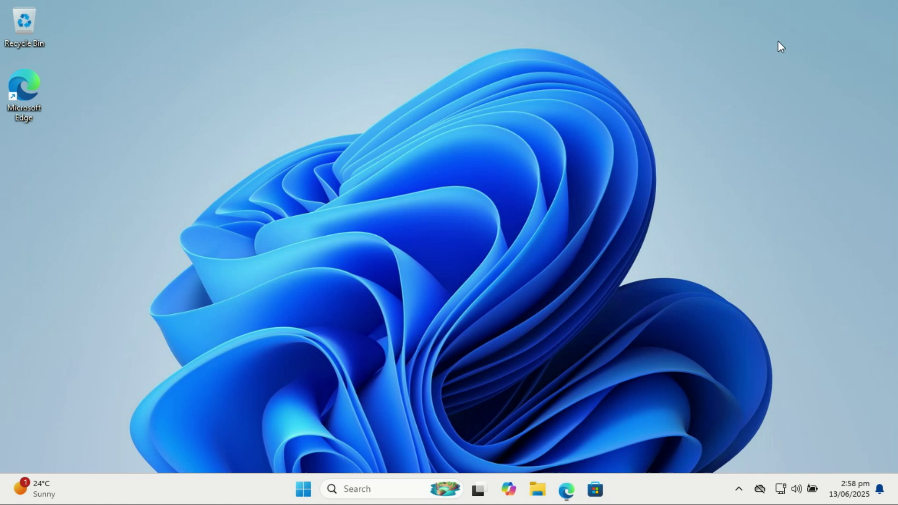
Step: Search 'security', open Windows Security's Device security page, and scroll down to Data encryption
{"action": "left_click", "coordinate": [365, 488]}
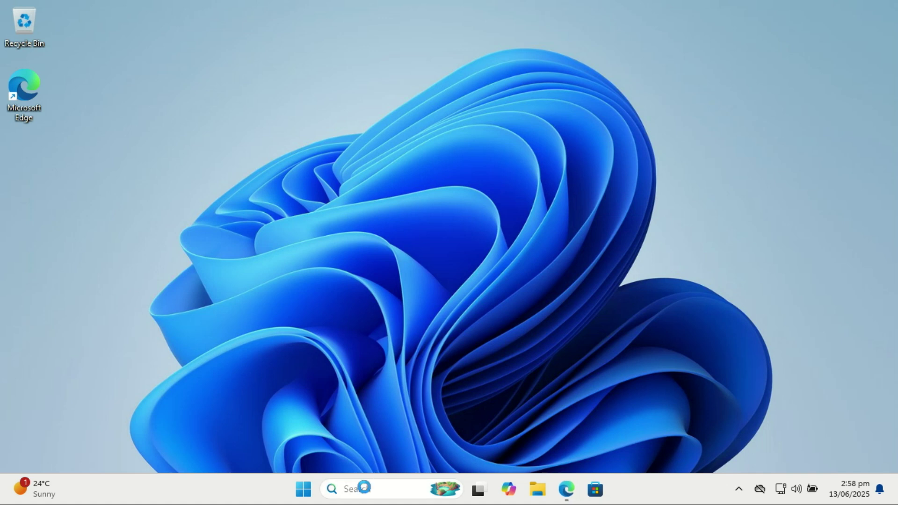
{"action": "type", "text": "sec"}
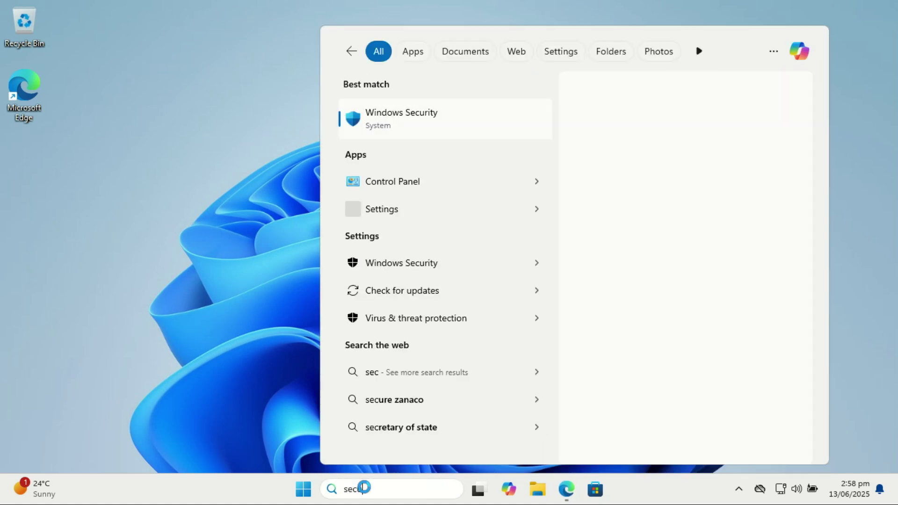
{"action": "type", "text": "urity"}
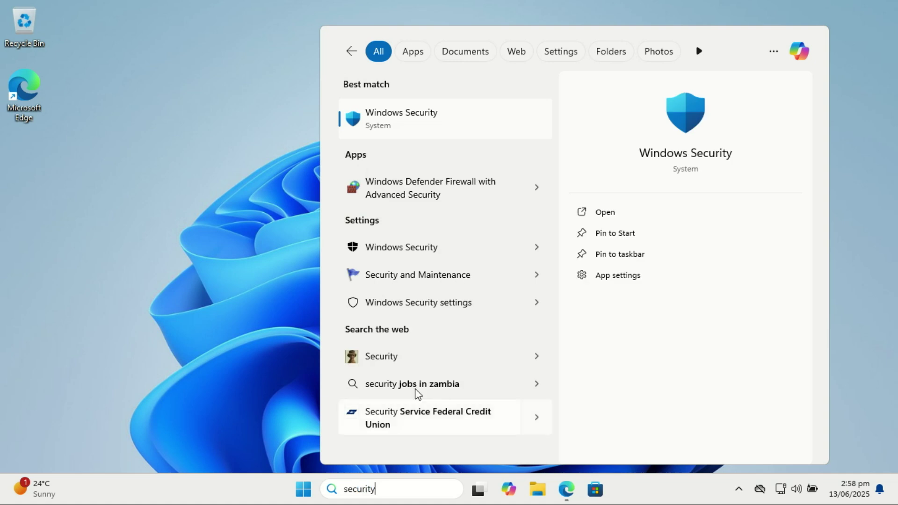
{"action": "left_click", "coordinate": [424, 119]}
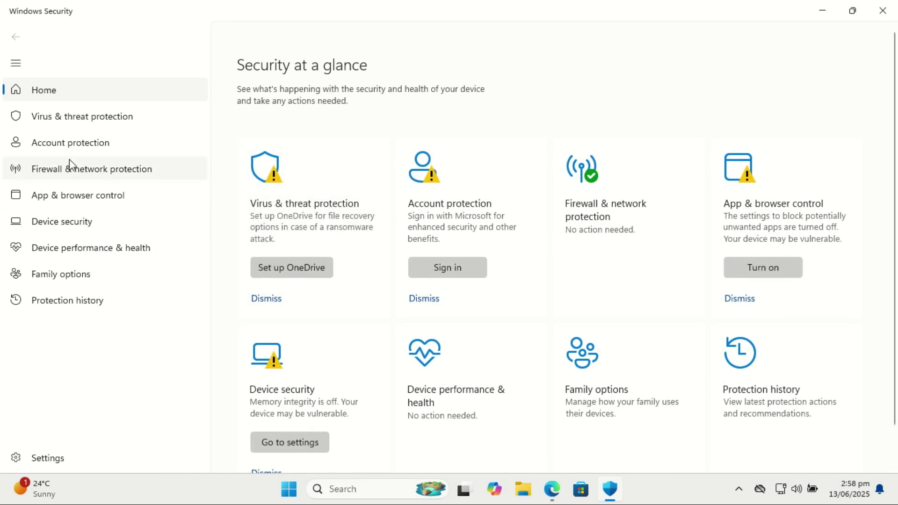
{"action": "left_click", "coordinate": [64, 227]}
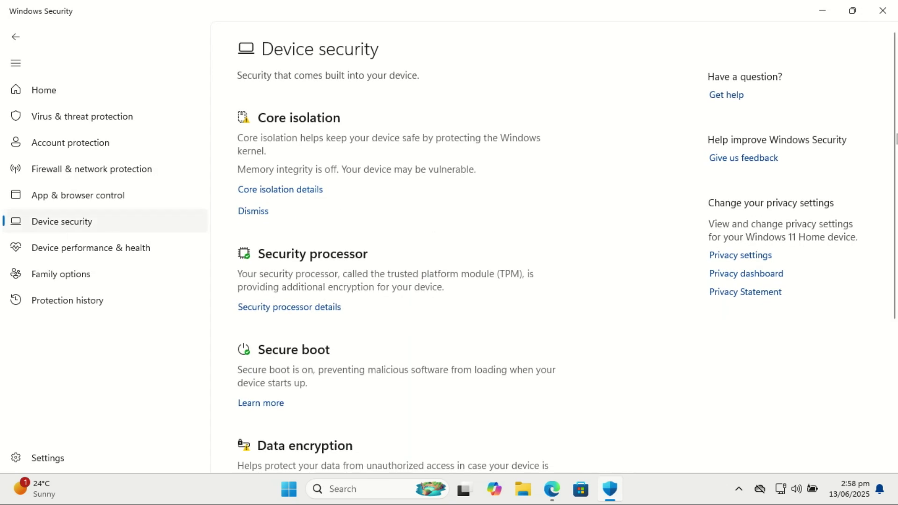
{"action": "left_click_drag", "start_coordinate": [892, 135], "coordinate": [893, 293]}
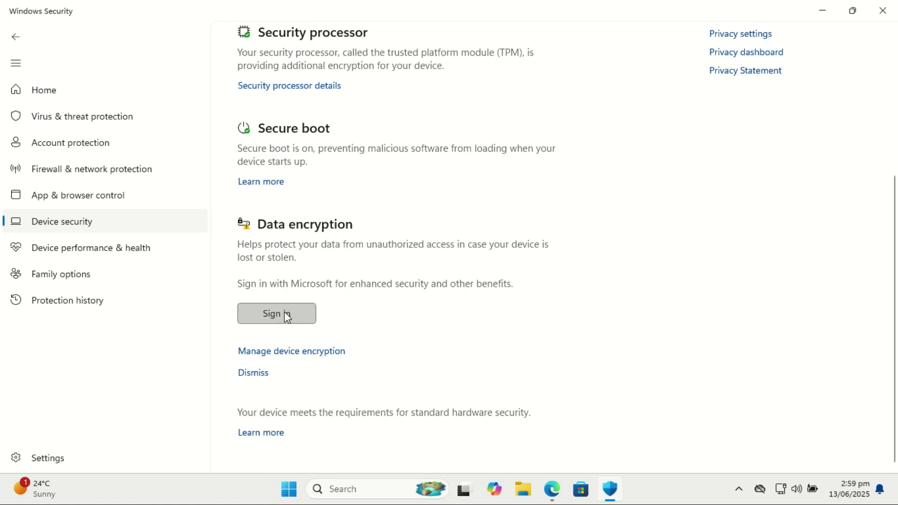
Step: Search 'bitlo' and open Device encryption settings from the Best match result
{"action": "left_click", "coordinate": [365, 490]}
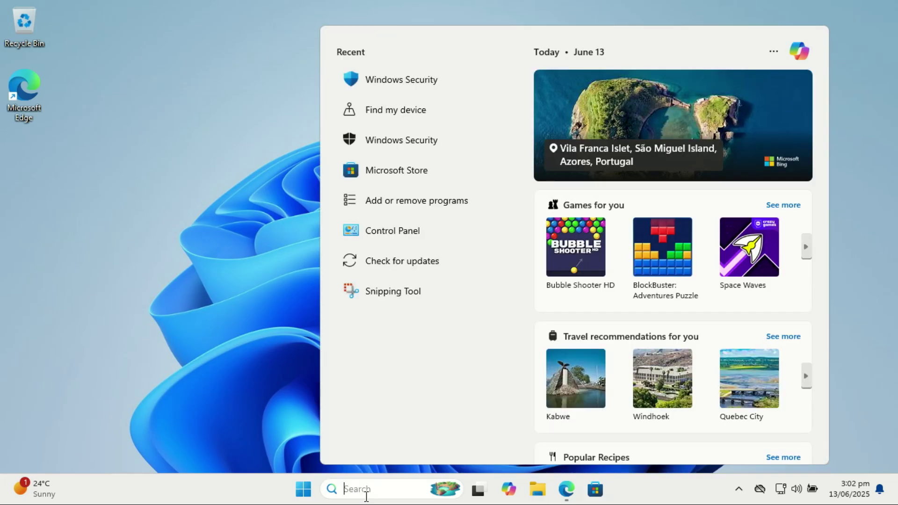
{"action": "type", "text": "bi"}
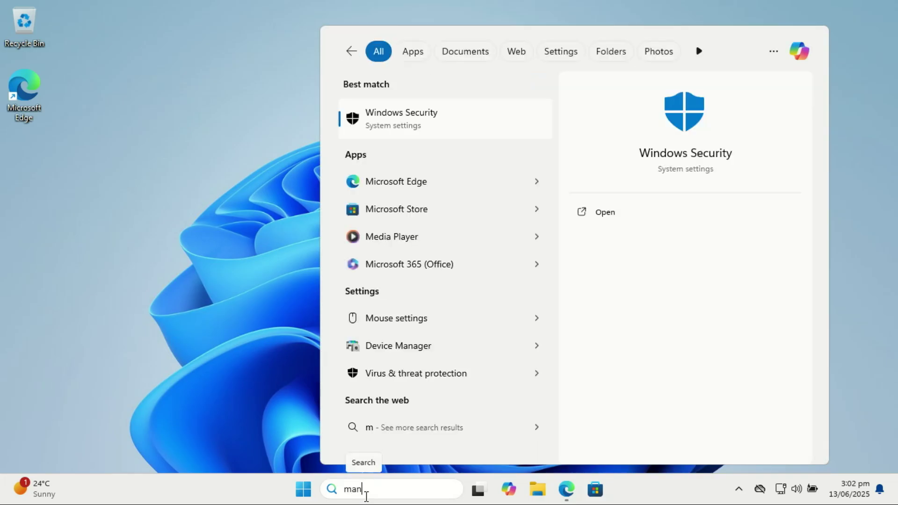
{"action": "type", "text": "tlo"}
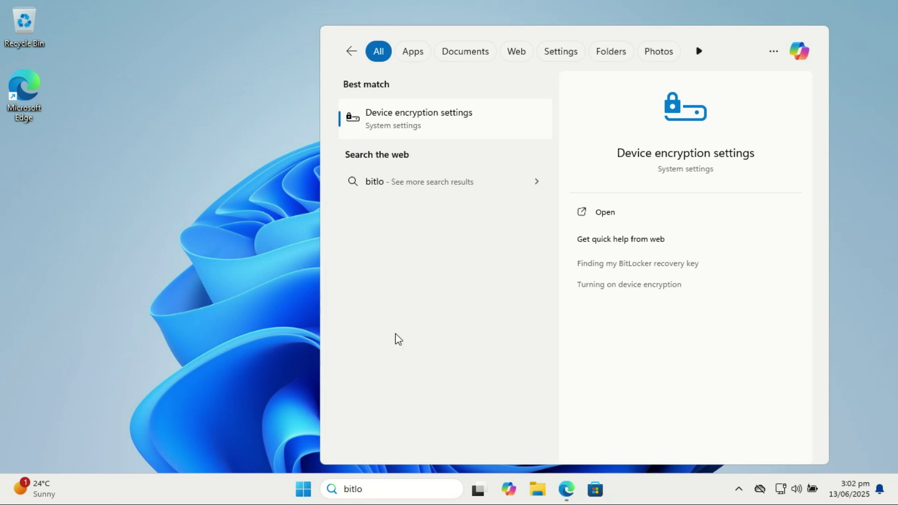
{"action": "left_click", "coordinate": [410, 129]}
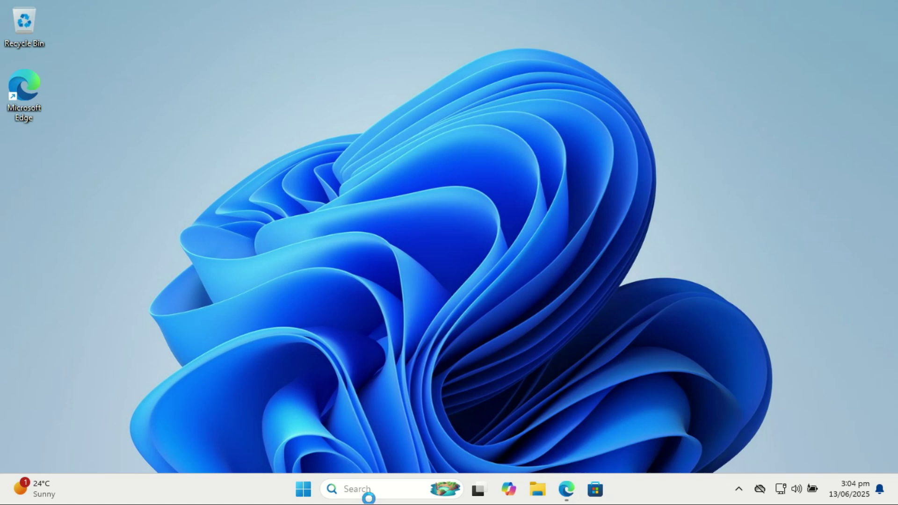
Step: Open the Balanced plan's settings from a 'power' search, view advanced options unchanged, and return to Power Options
{"action": "left_click", "coordinate": [369, 497]}
{"action": "type", "text": "power"}
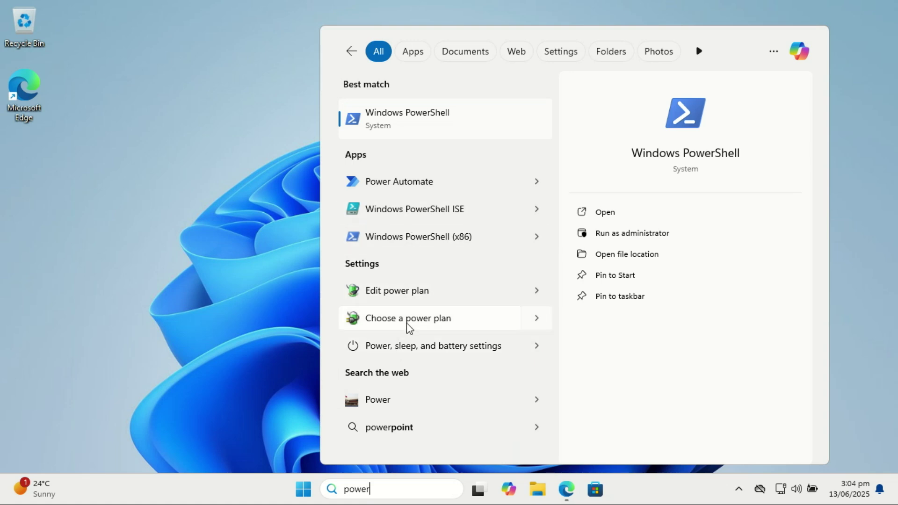
{"action": "left_click", "coordinate": [418, 292]}
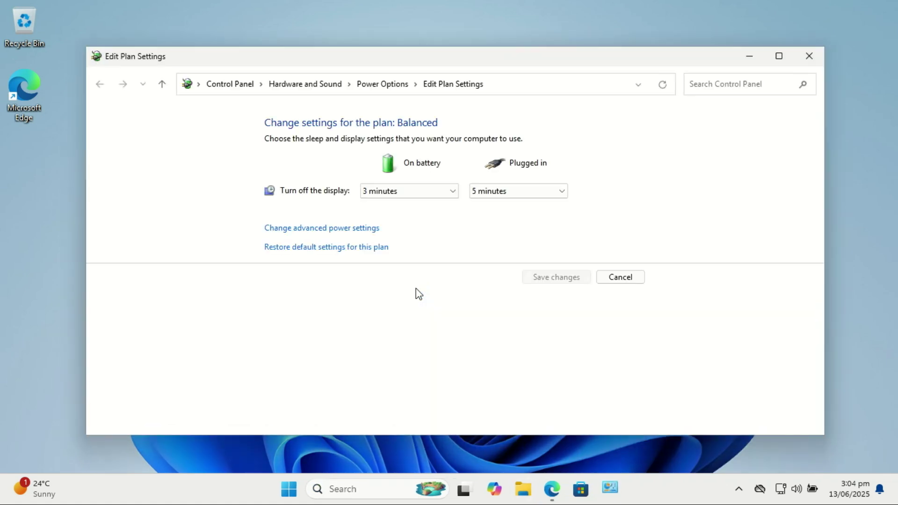
{"action": "left_click", "coordinate": [783, 56]}
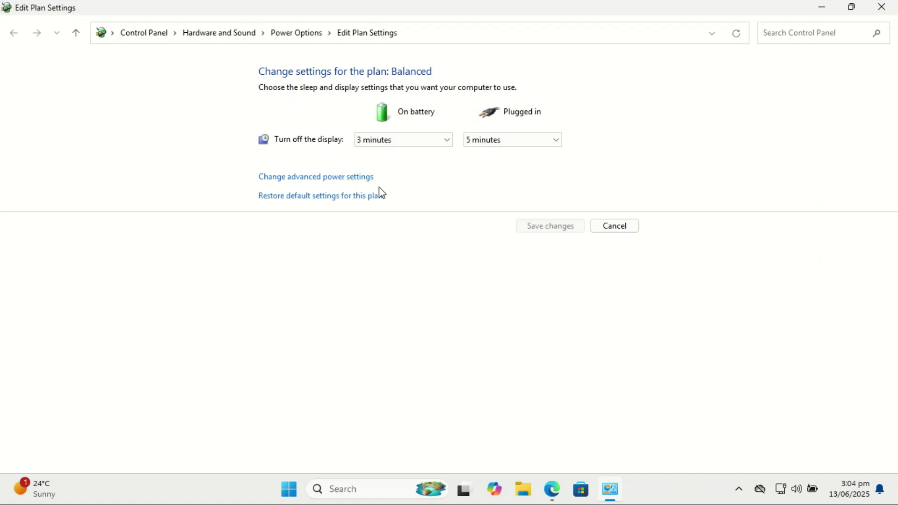
{"action": "left_click", "coordinate": [328, 182]}
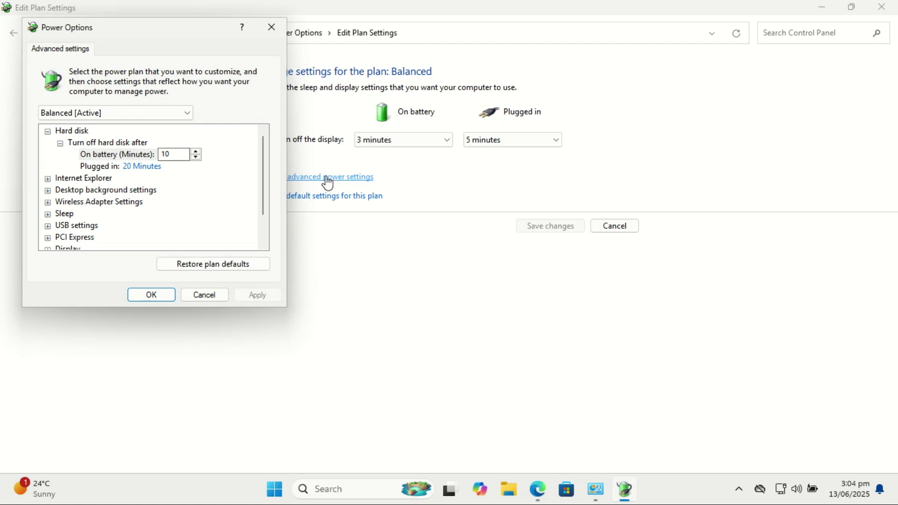
{"action": "left_click", "coordinate": [200, 295]}
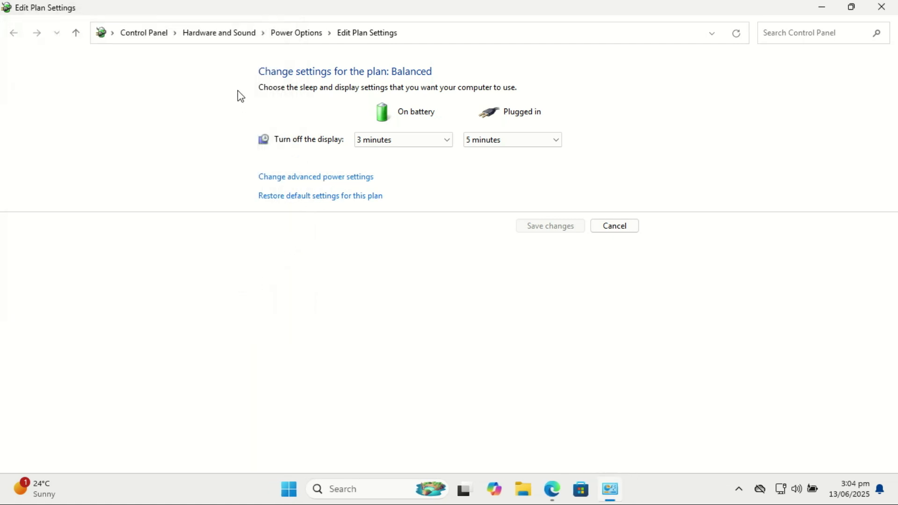
{"action": "left_click", "coordinate": [292, 37]}
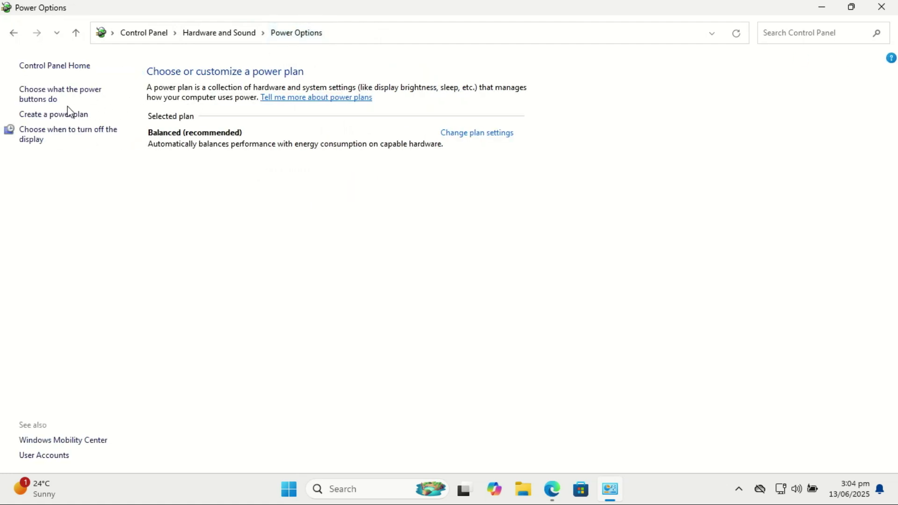
Step: Set the on-battery power button to Shut down, go back unsaved, and start a new power plan
{"action": "left_click", "coordinate": [45, 96]}
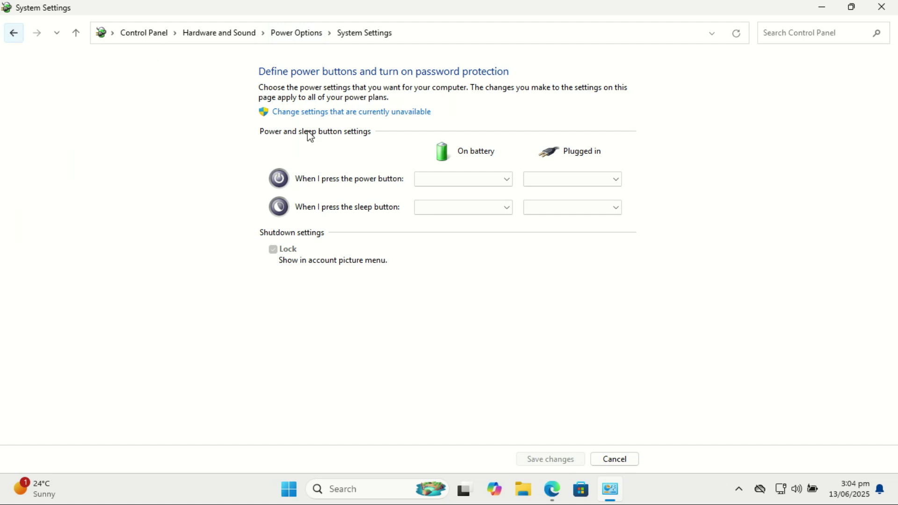
{"action": "left_click", "coordinate": [502, 182]}
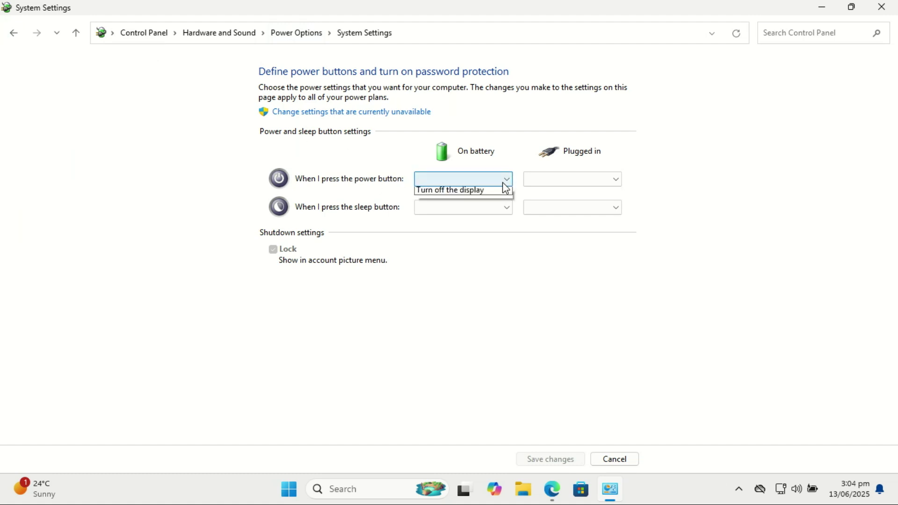
{"action": "left_click", "coordinate": [438, 202]}
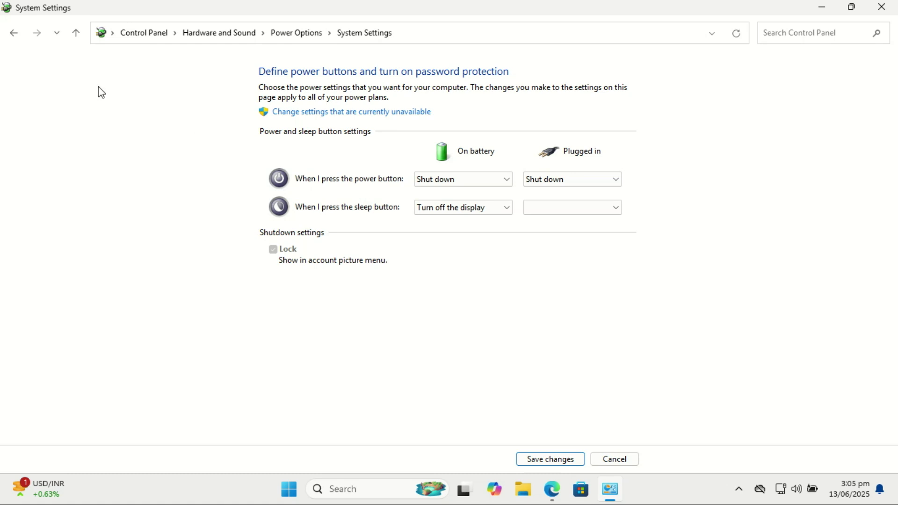
{"action": "left_click", "coordinate": [15, 36]}
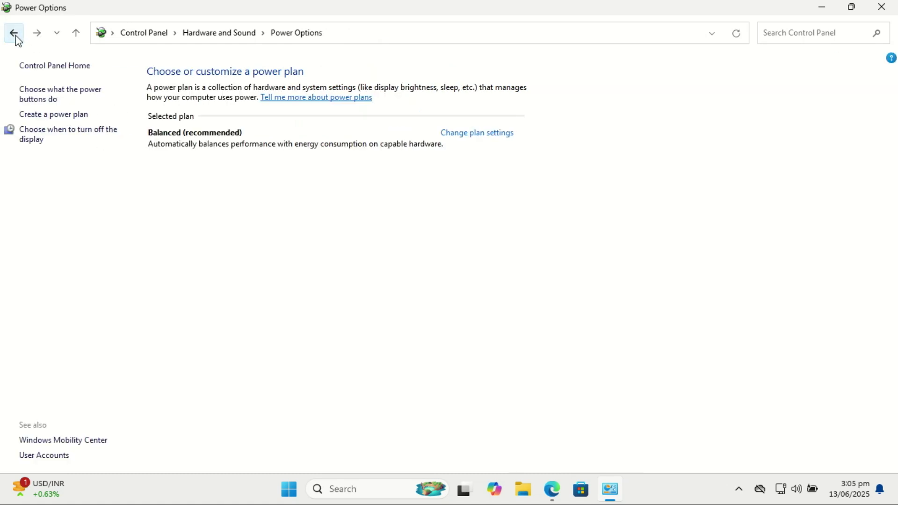
{"action": "left_click", "coordinate": [57, 115]}
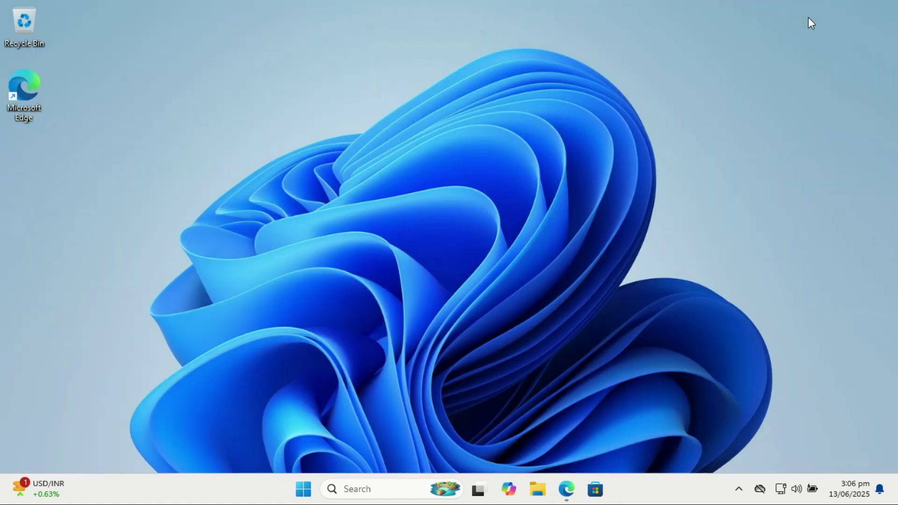
Step: Search for 'backup', open Windows Backup, and maximize its window
{"action": "left_click", "coordinate": [373, 489]}
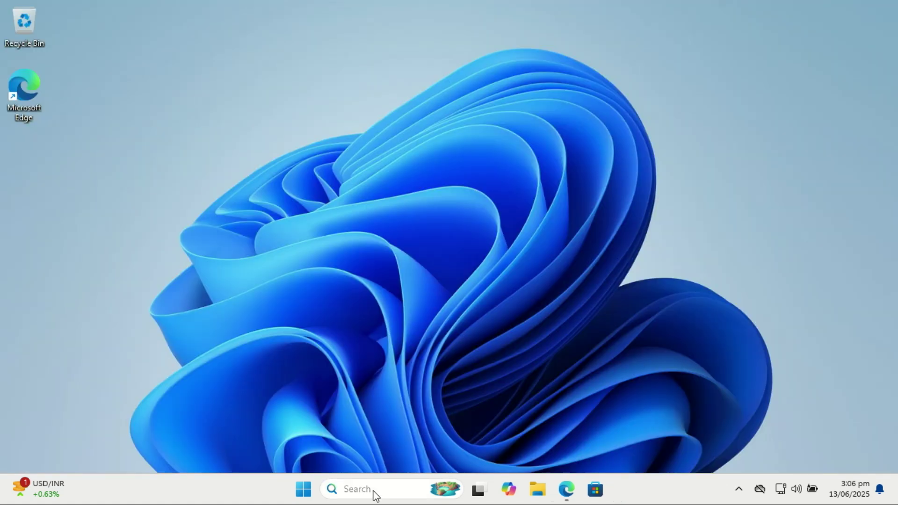
{"action": "type", "text": "back"}
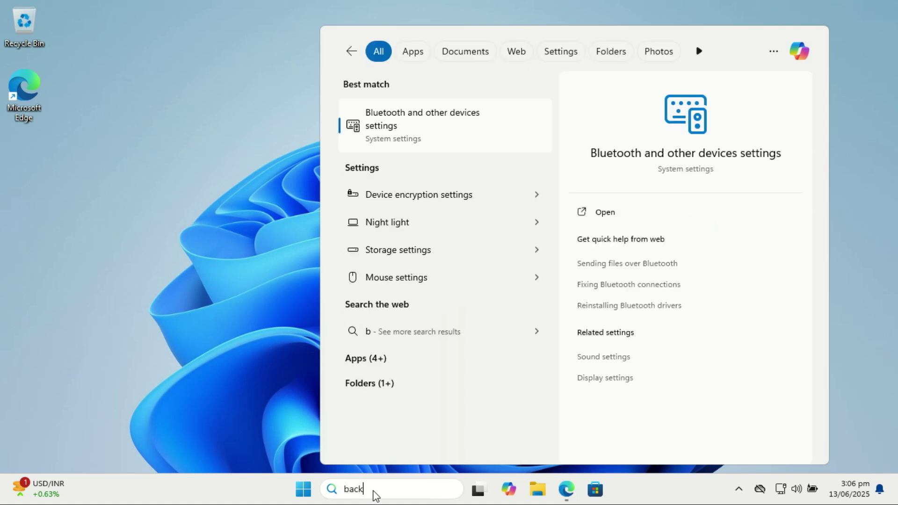
{"action": "type", "text": "up"}
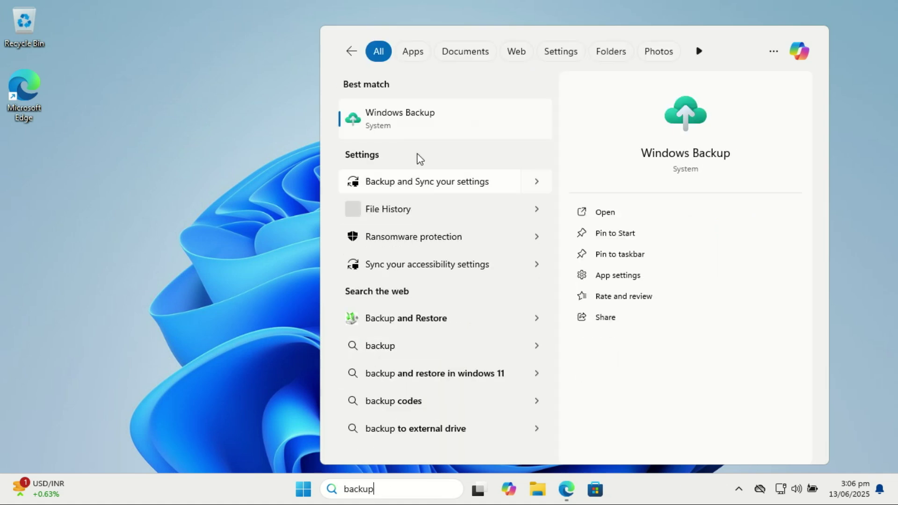
{"action": "left_click", "coordinate": [415, 127]}
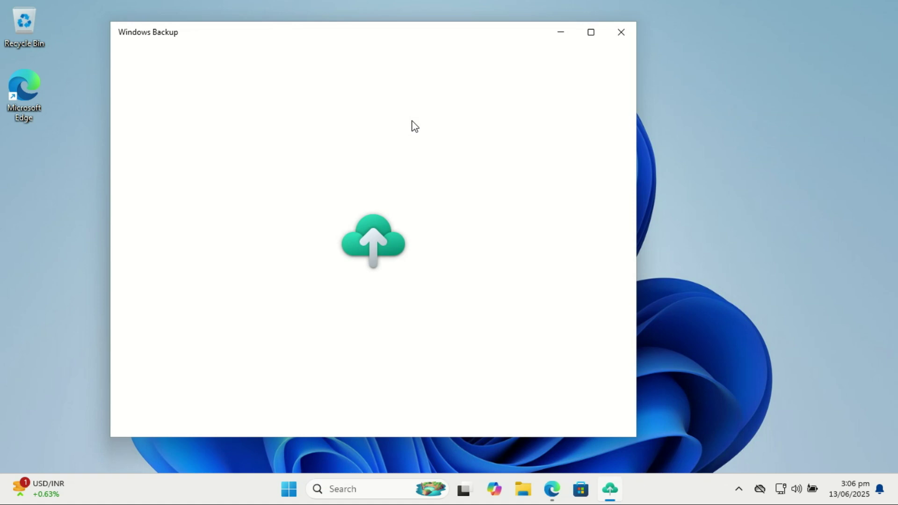
{"action": "left_click", "coordinate": [590, 33]}
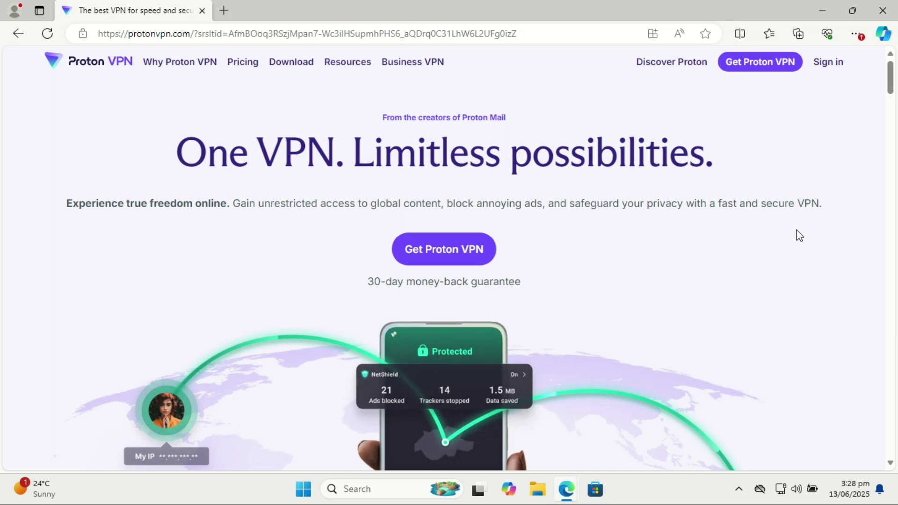
Step: Scroll through the Proton VPN homepage's features and user reviews
{"action": "scroll", "coordinate": [799, 236], "scroll_direction": "down", "scroll_amount": 3}
{"action": "scroll", "coordinate": [799, 235], "scroll_direction": "down", "scroll_amount": 2}
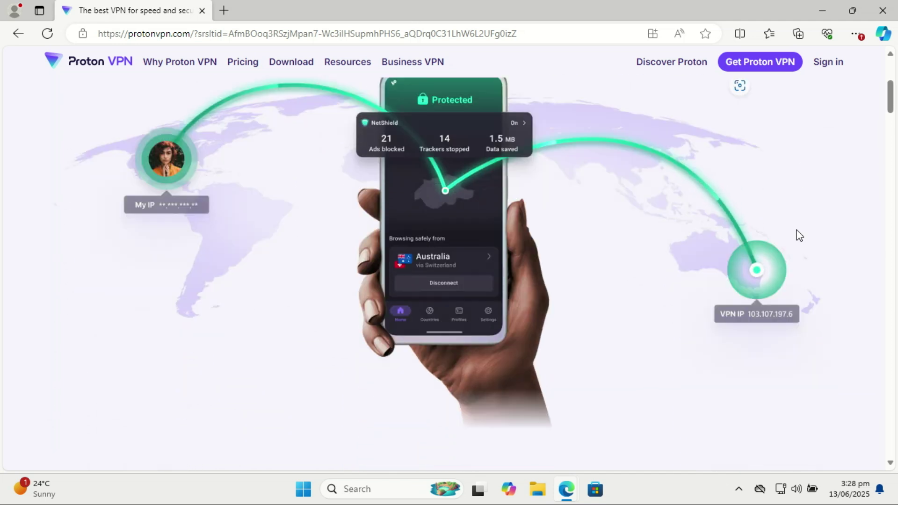
{"action": "scroll", "coordinate": [799, 236], "scroll_direction": "down", "scroll_amount": 4}
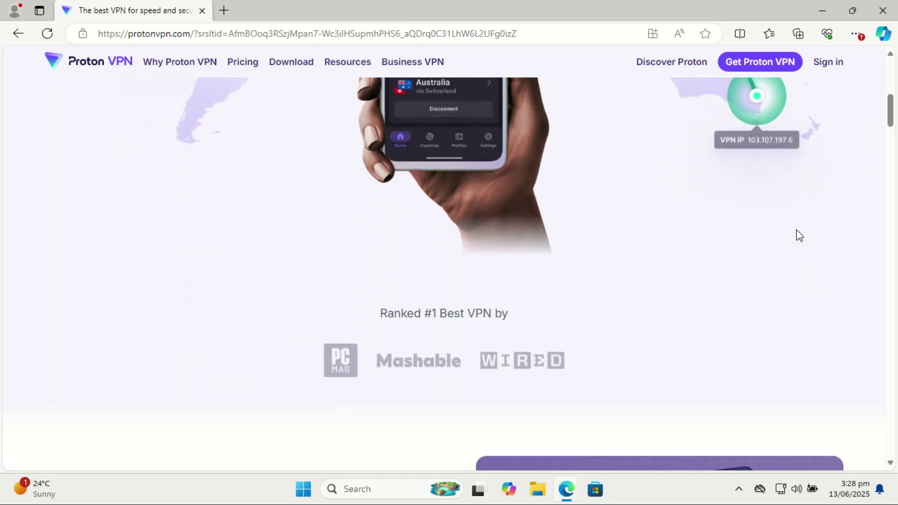
{"action": "scroll", "coordinate": [799, 235], "scroll_direction": "down", "scroll_amount": 2}
{"action": "scroll", "coordinate": [799, 235], "scroll_direction": "down", "scroll_amount": 2}
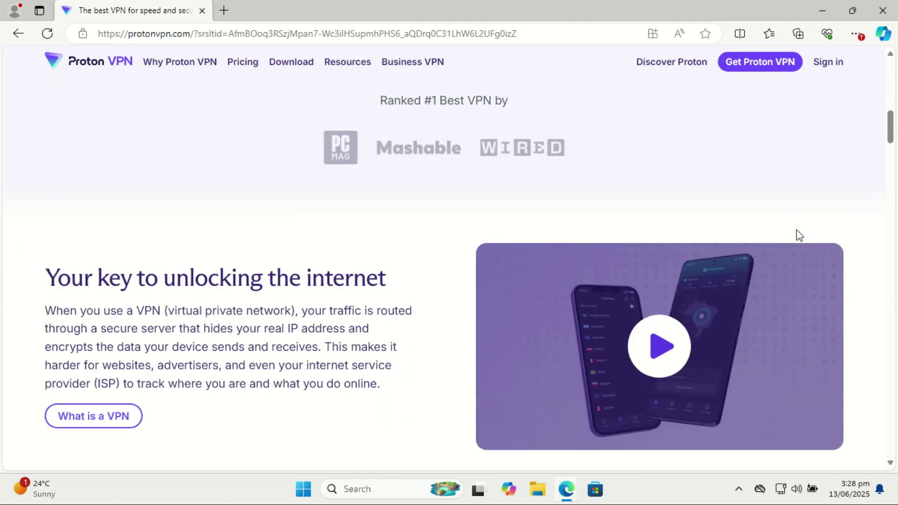
{"action": "scroll", "coordinate": [799, 235], "scroll_direction": "down", "scroll_amount": 7}
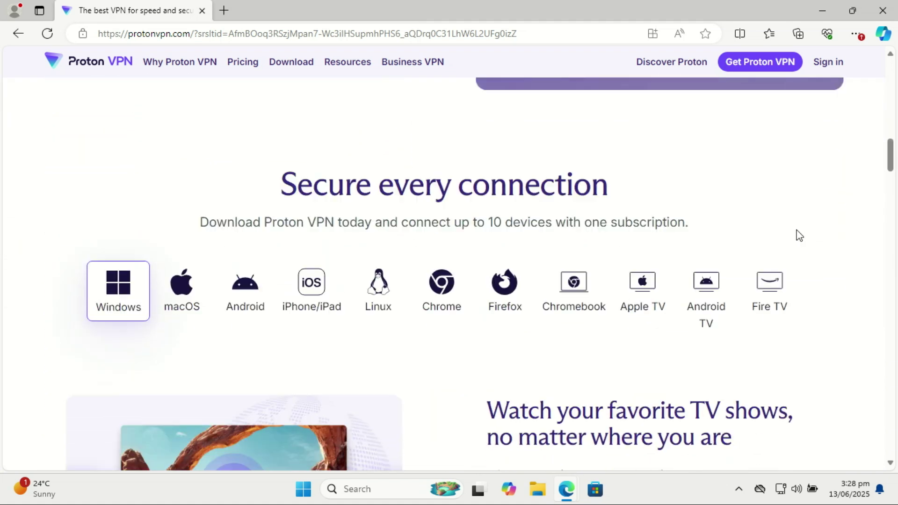
{"action": "scroll", "coordinate": [799, 235], "scroll_direction": "down", "scroll_amount": 2}
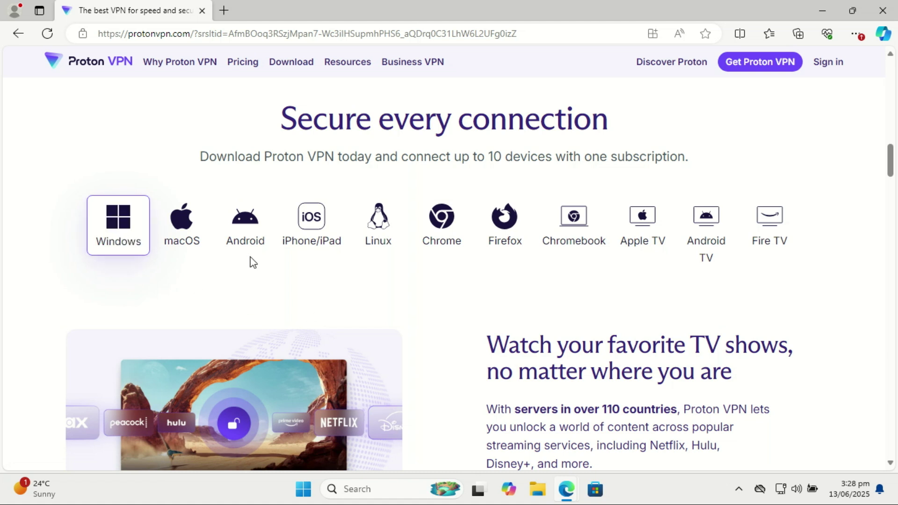
{"action": "scroll", "coordinate": [252, 257], "scroll_direction": "down", "scroll_amount": 3}
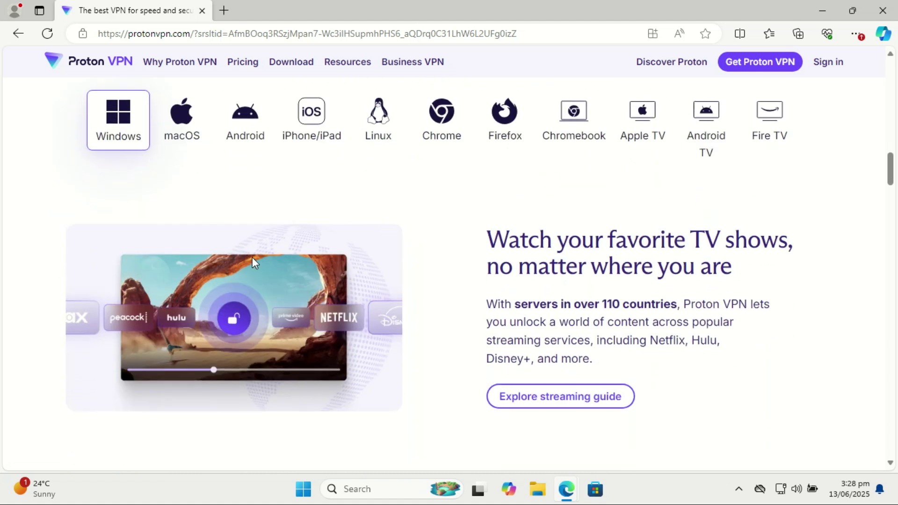
{"action": "scroll", "coordinate": [252, 257], "scroll_direction": "down", "scroll_amount": 3}
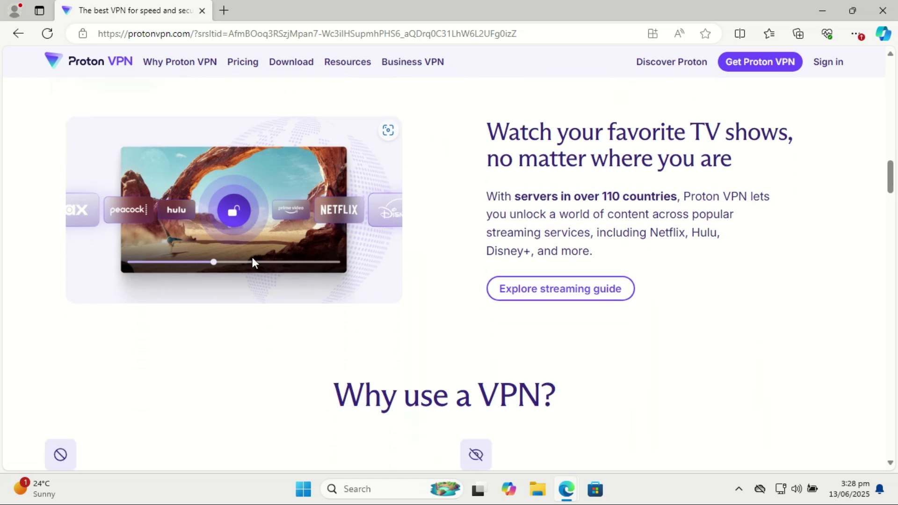
{"action": "scroll", "coordinate": [252, 258], "scroll_direction": "down", "scroll_amount": 4}
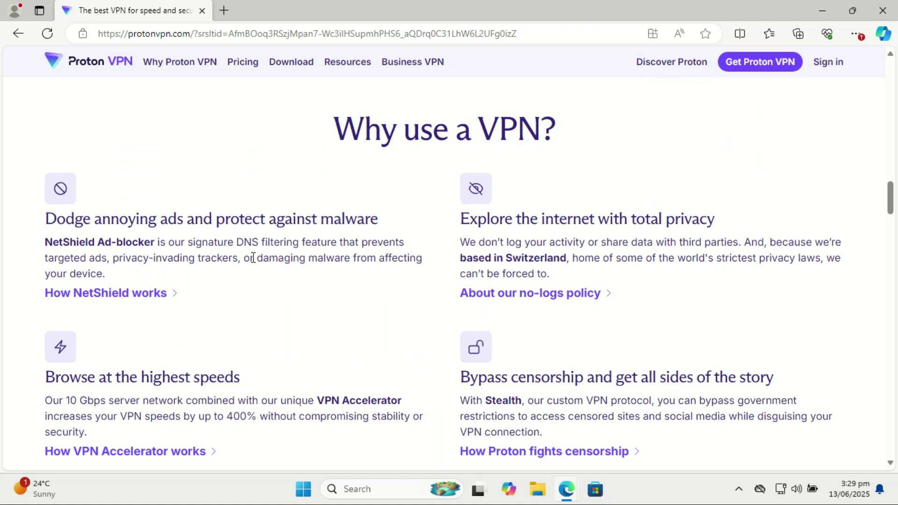
{"action": "scroll", "coordinate": [252, 258], "scroll_direction": "down", "scroll_amount": 2}
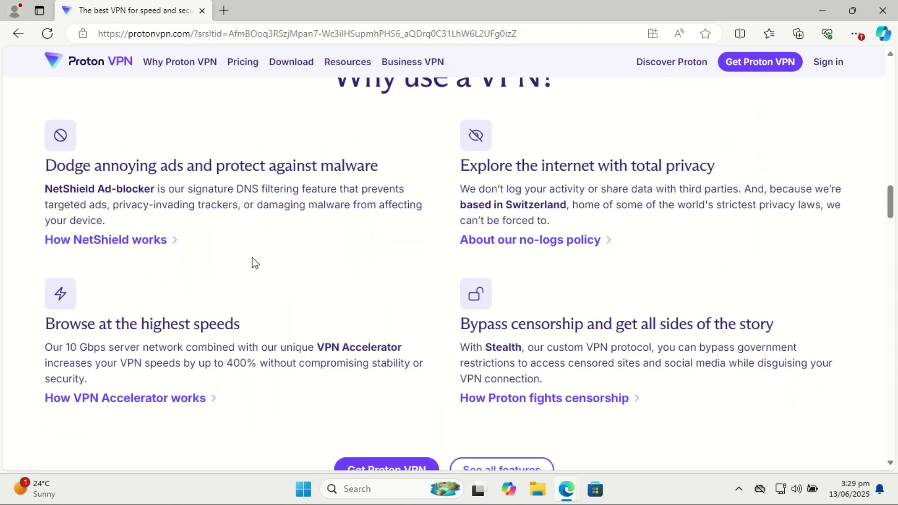
{"action": "scroll", "coordinate": [251, 262], "scroll_direction": "down", "scroll_amount": 2}
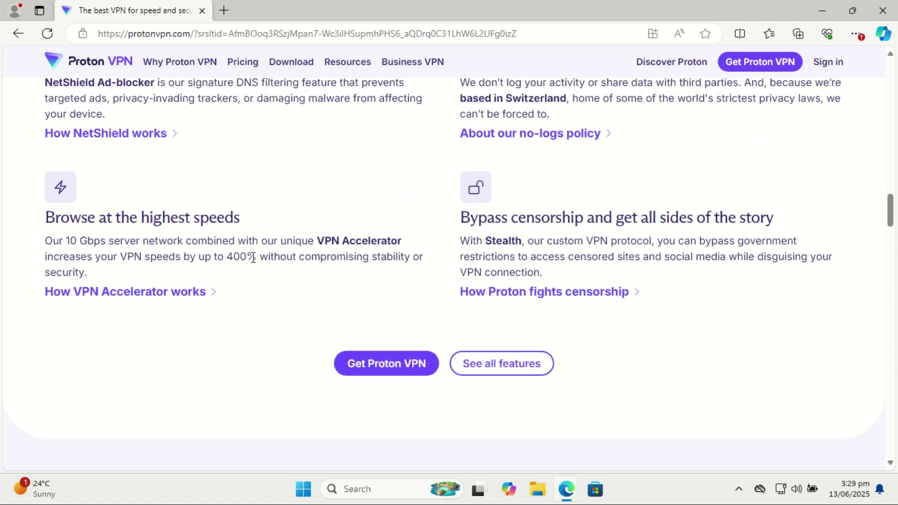
{"action": "scroll", "coordinate": [252, 262], "scroll_direction": "down", "scroll_amount": 1}
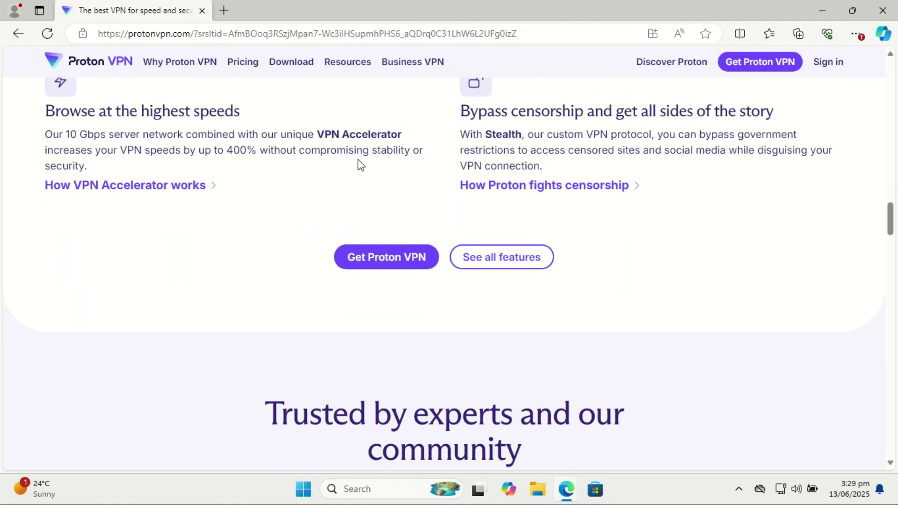
{"action": "scroll", "coordinate": [361, 163], "scroll_direction": "down", "scroll_amount": 5}
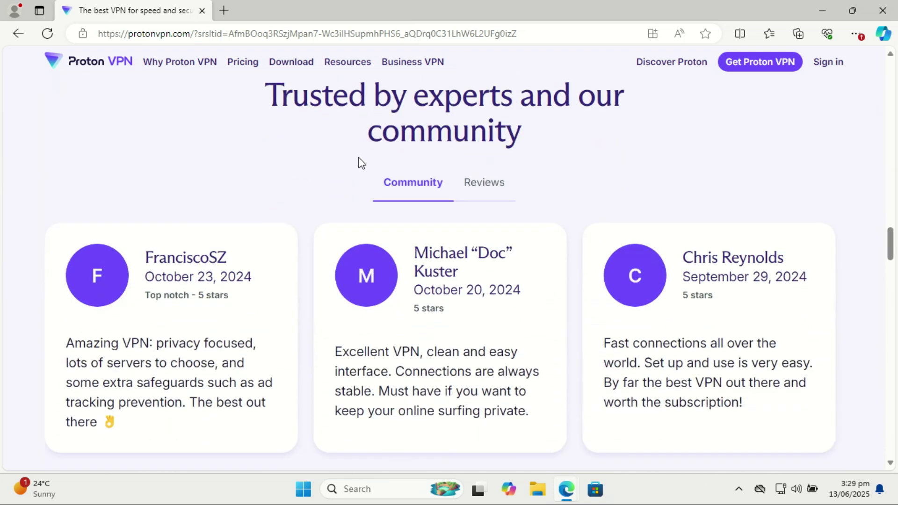
{"action": "scroll", "coordinate": [360, 162], "scroll_direction": "up", "scroll_amount": 2}
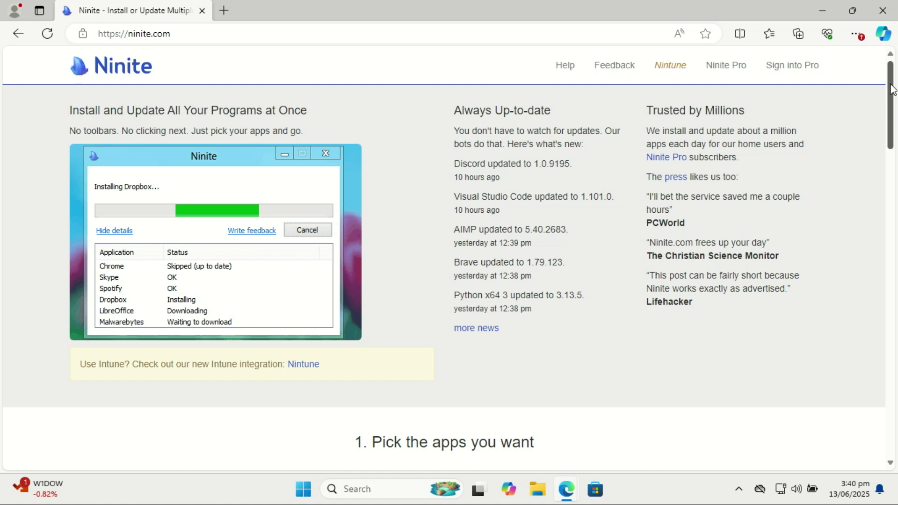
Step: Tick VLC and Chrome in Ninite's app list and scroll down to the installer download step
{"action": "left_click_drag", "start_coordinate": [891, 89], "coordinate": [891, 163]}
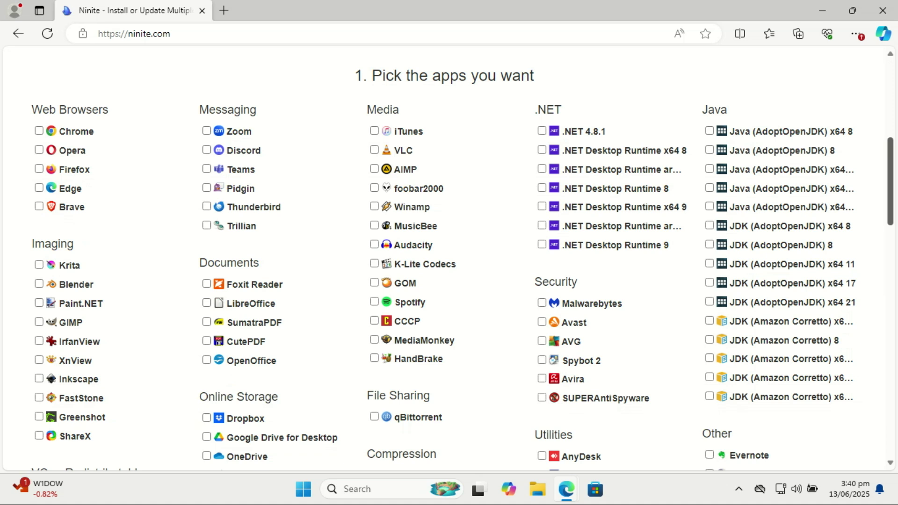
{"action": "left_click", "coordinate": [374, 150]}
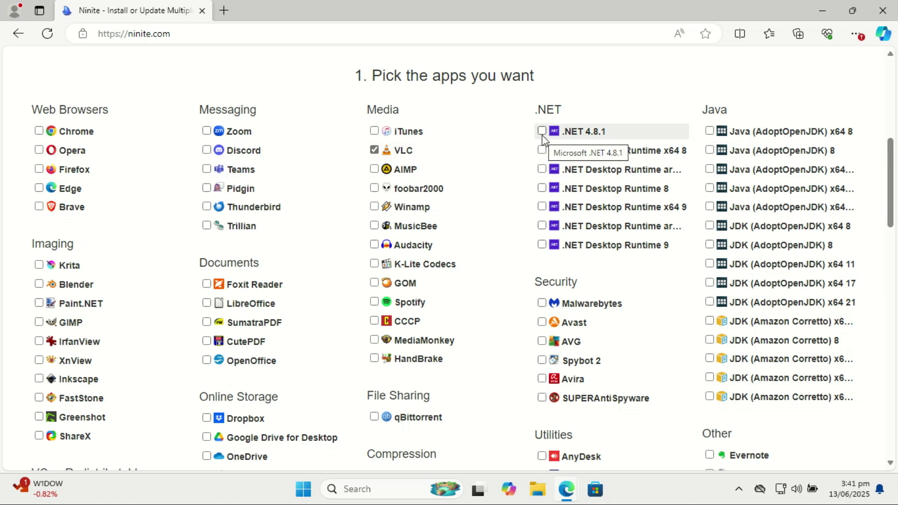
{"action": "left_click", "coordinate": [40, 133]}
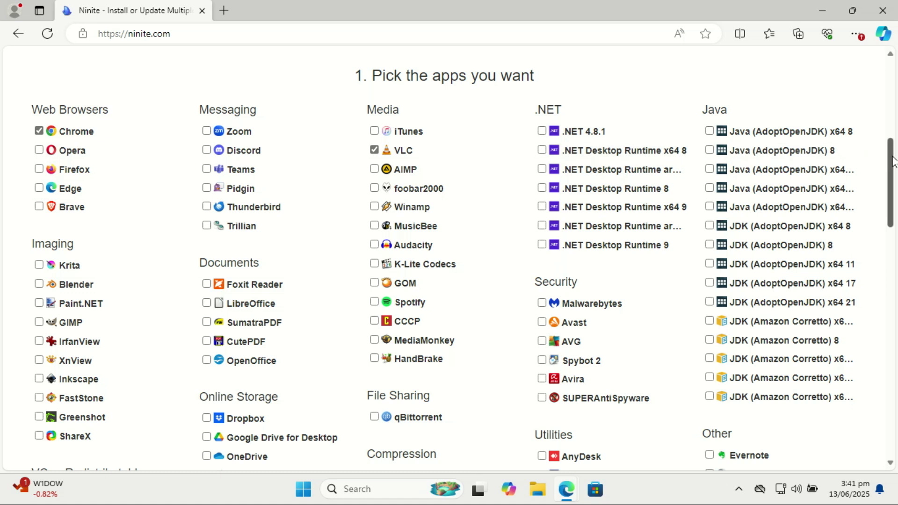
{"action": "left_click_drag", "start_coordinate": [893, 161], "coordinate": [889, 188]}
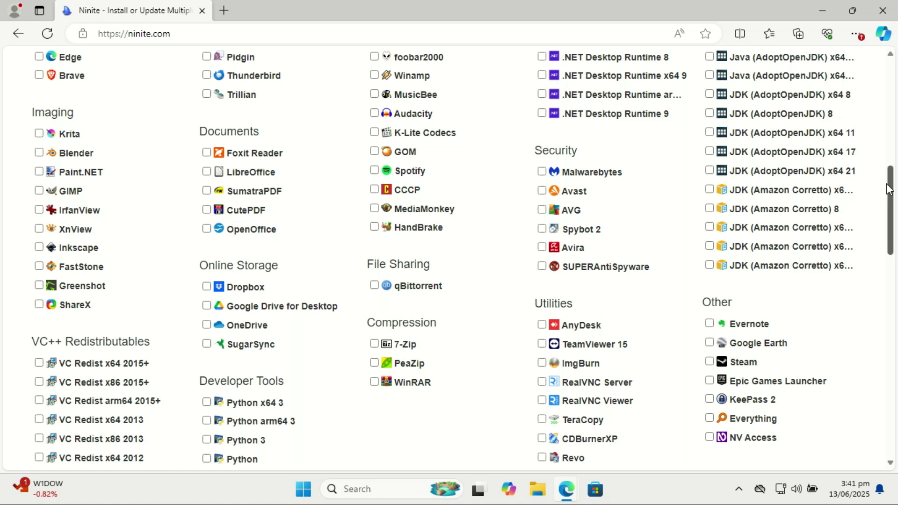
{"action": "left_click_drag", "start_coordinate": [888, 189], "coordinate": [888, 197]}
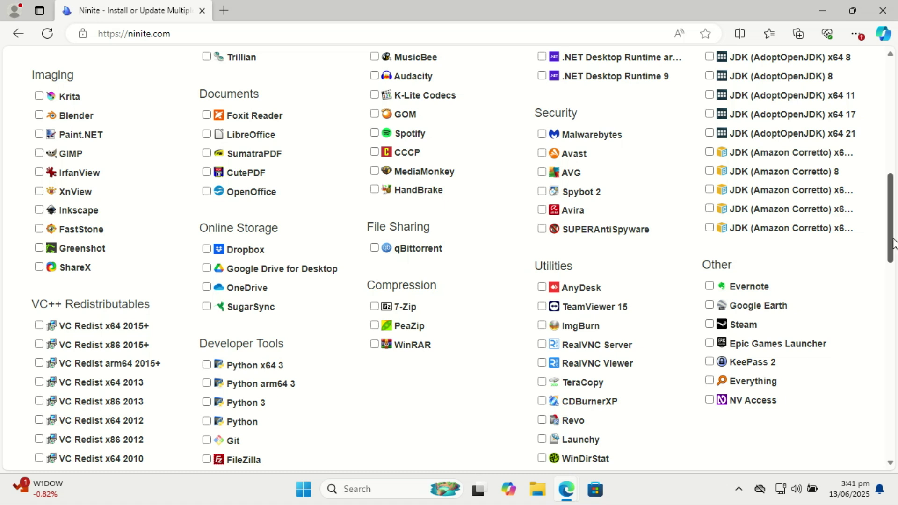
{"action": "left_click_drag", "start_coordinate": [892, 243], "coordinate": [892, 281]}
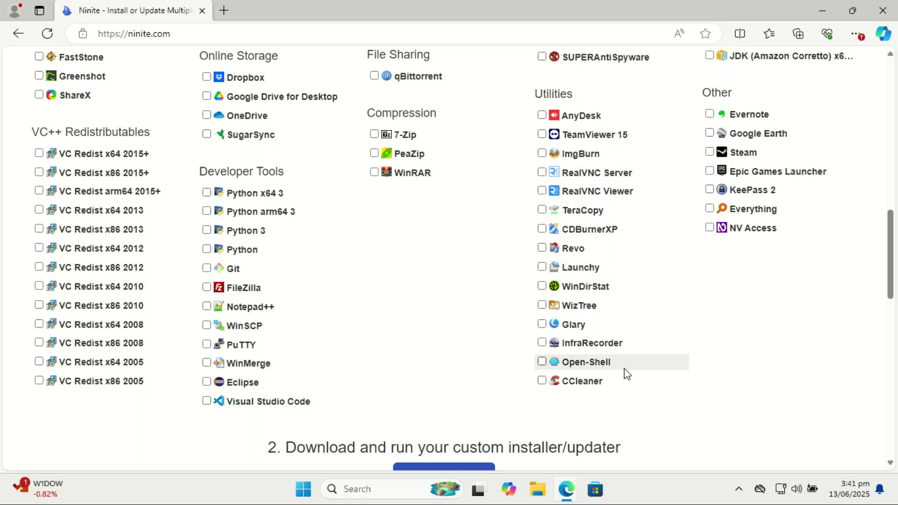
{"action": "left_click_drag", "start_coordinate": [890, 243], "coordinate": [890, 291]}
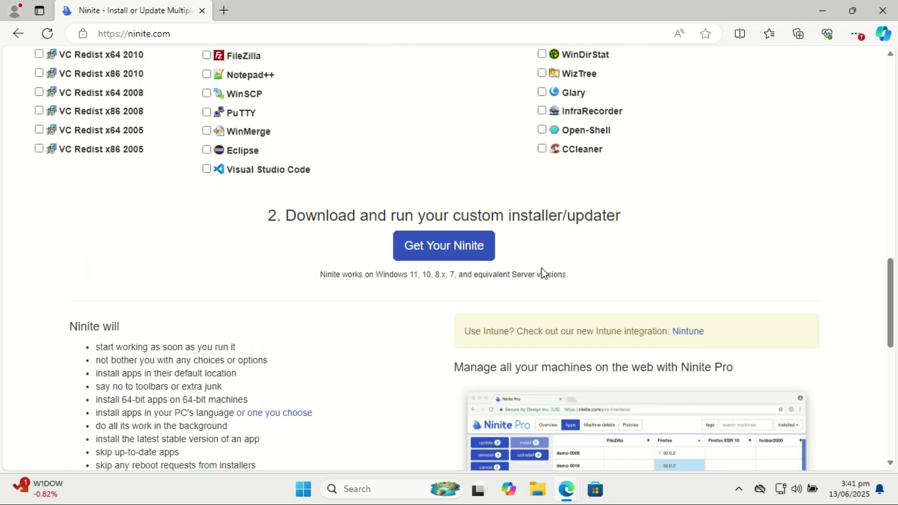
Step: Download and run the Ninite installer for Chrome and VLC, closing it when finished
{"action": "left_click", "coordinate": [454, 255]}
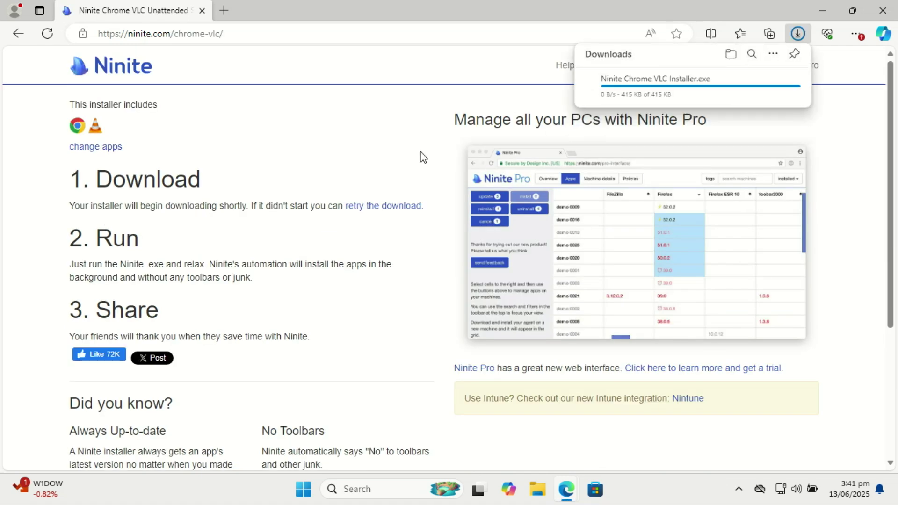
{"action": "mouse_move", "coordinate": [687, 86]}
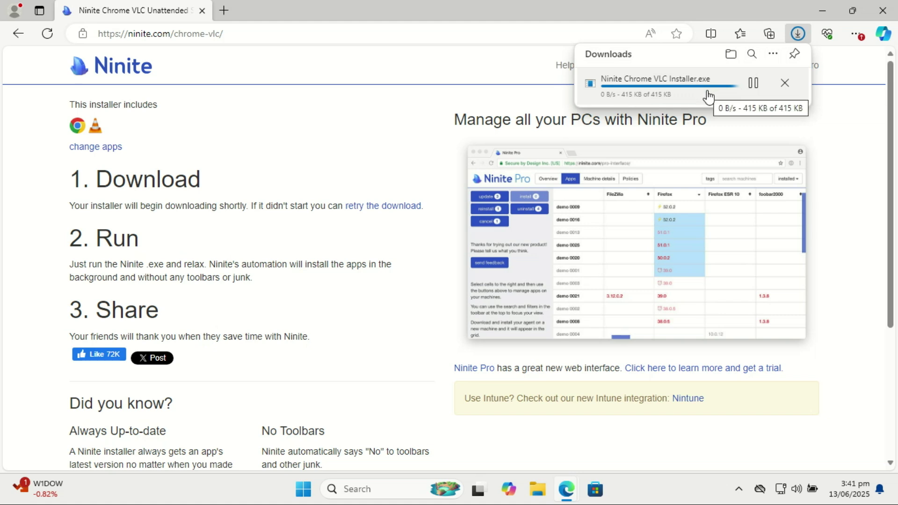
{"action": "left_click", "coordinate": [753, 83]}
{"action": "double_click", "coordinate": [238, 136]}
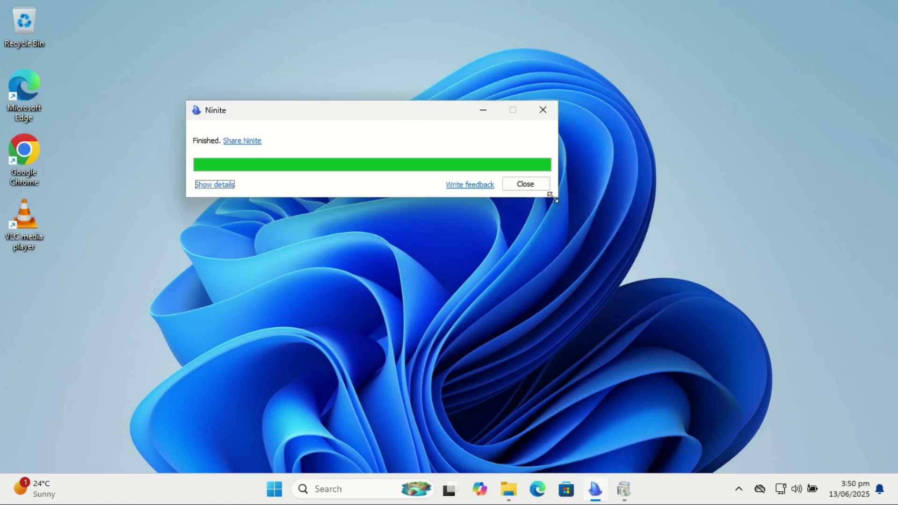
{"action": "left_click", "coordinate": [526, 184]}
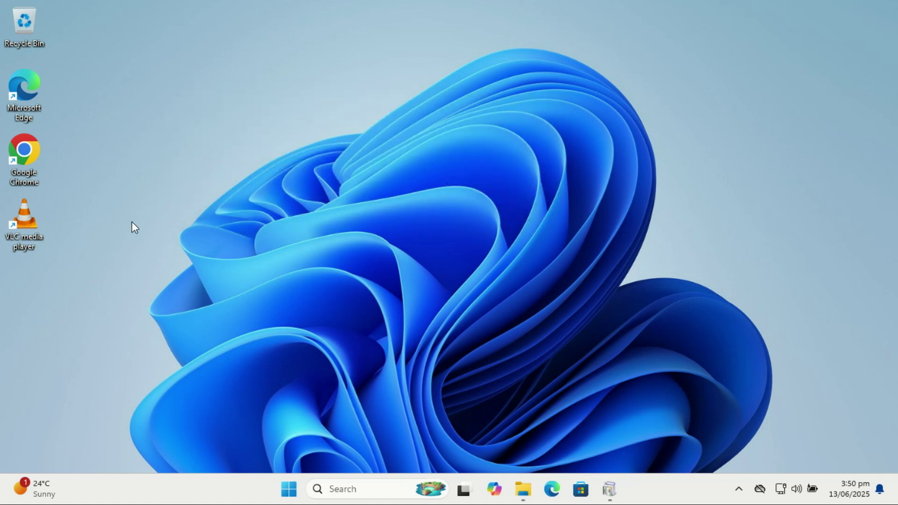
Step: Launch VLC media player from its new desktop shortcut and accept its privacy settings
{"action": "left_click_drag", "start_coordinate": [65, 167], "coordinate": [88, 166]}
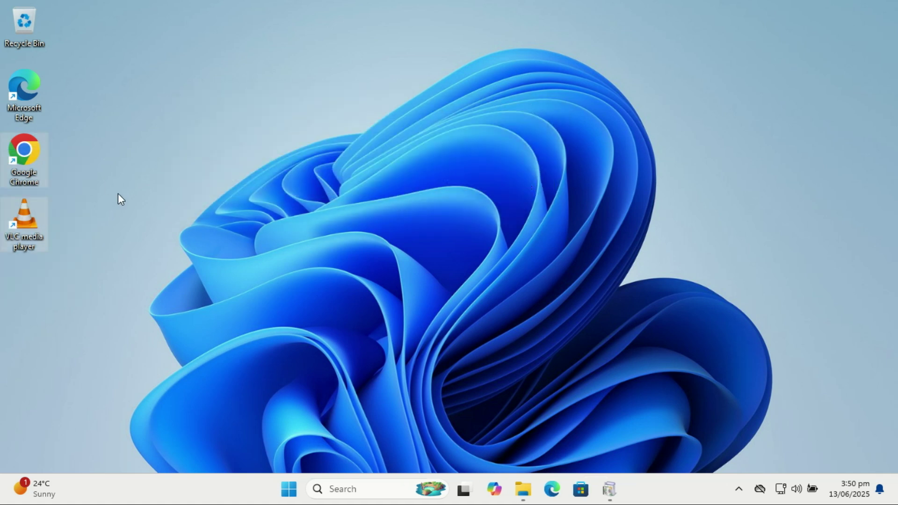
{"action": "left_click", "coordinate": [118, 193]}
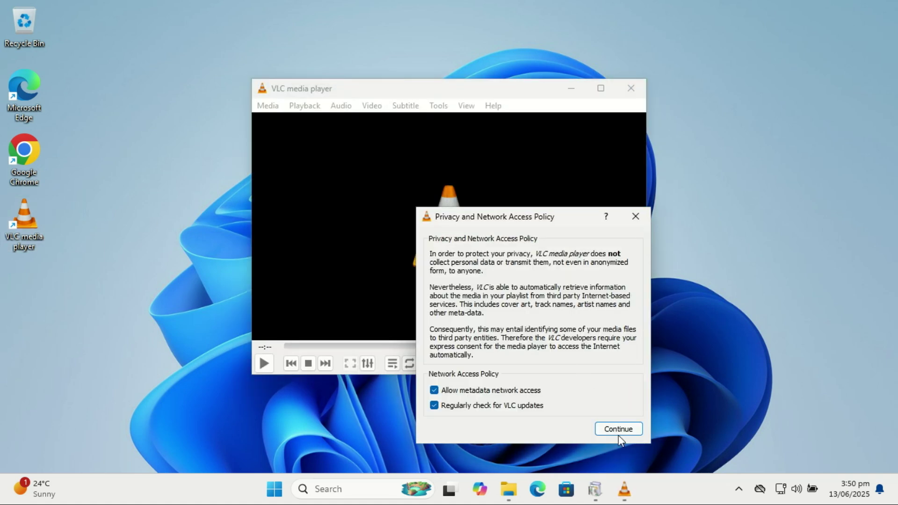
{"action": "left_click", "coordinate": [622, 433]}
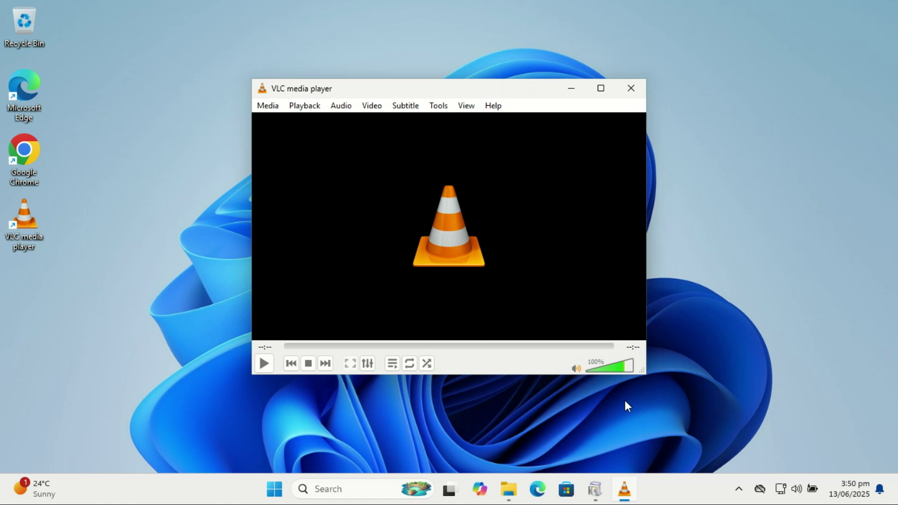